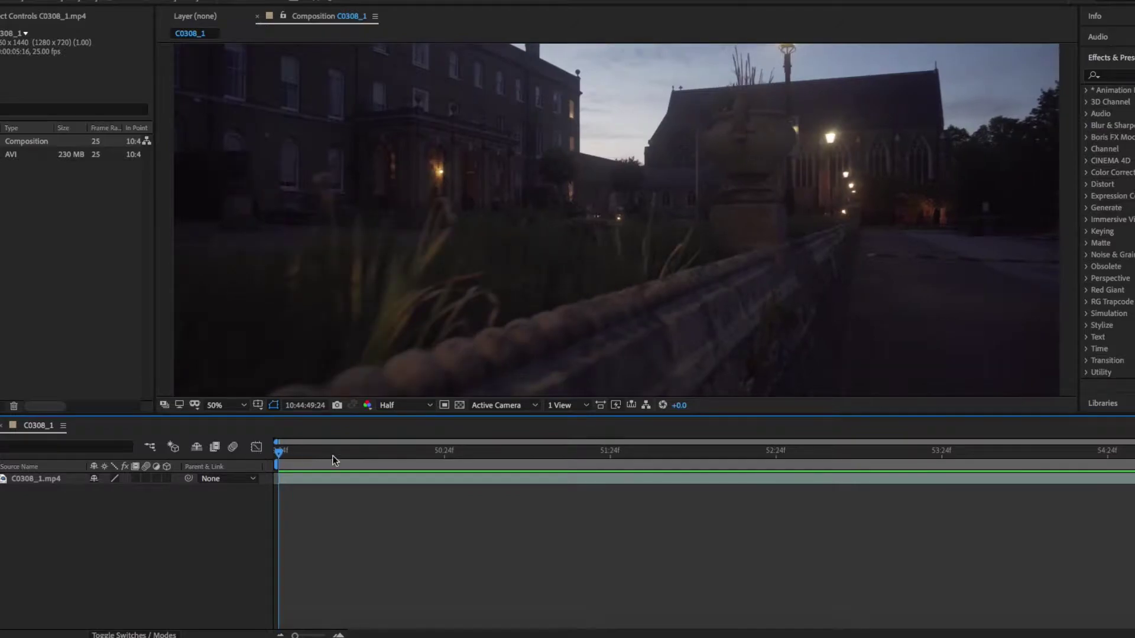
Run 3D camera tracking on the C0308_1.mp4 layer.
scroll(1108, 222, down, 5)
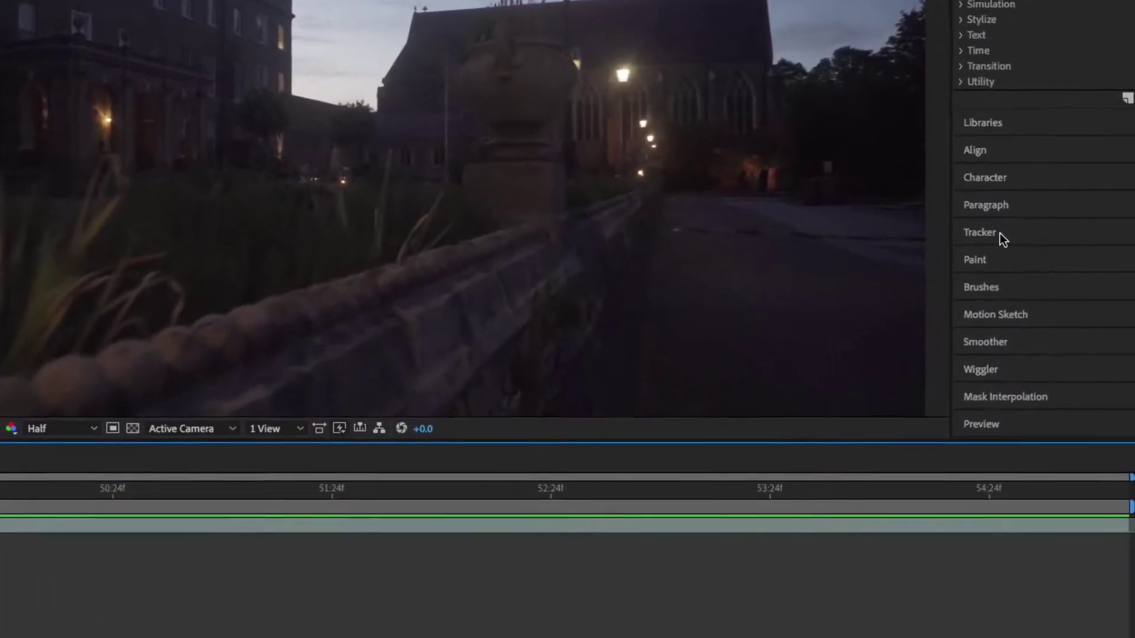
click(1104, 257)
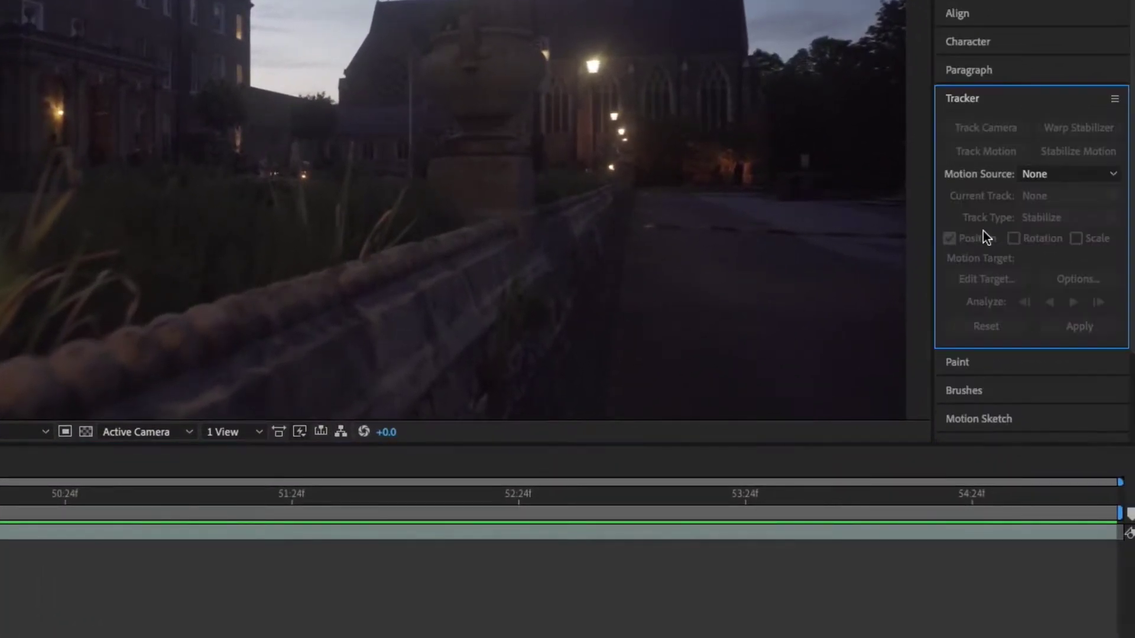
click(4, 533)
click(548, 531)
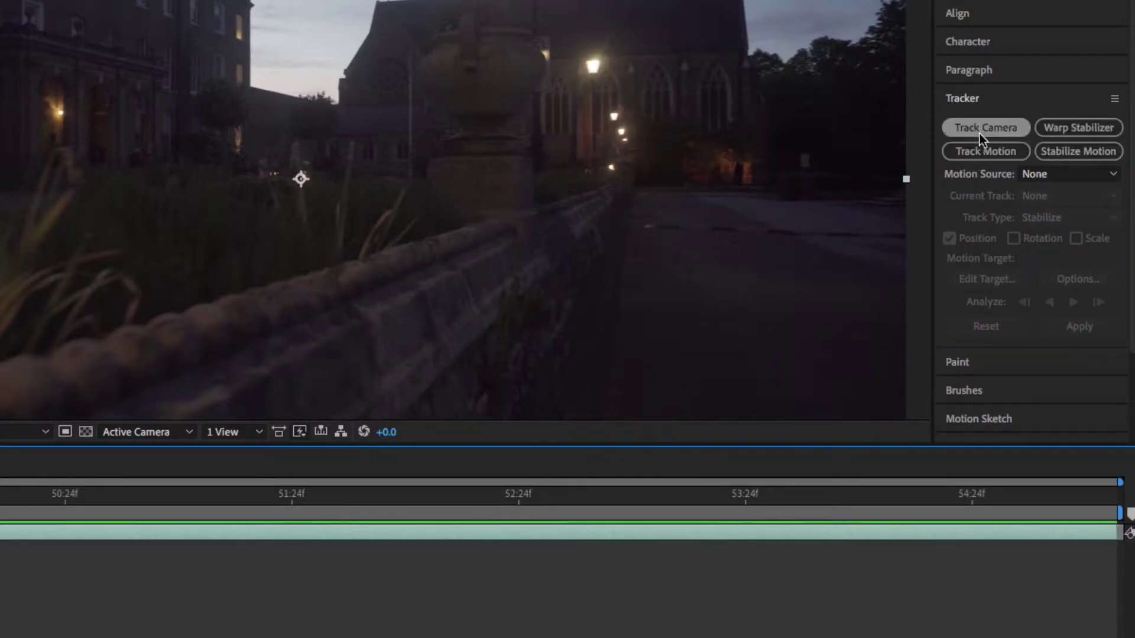
click(980, 133)
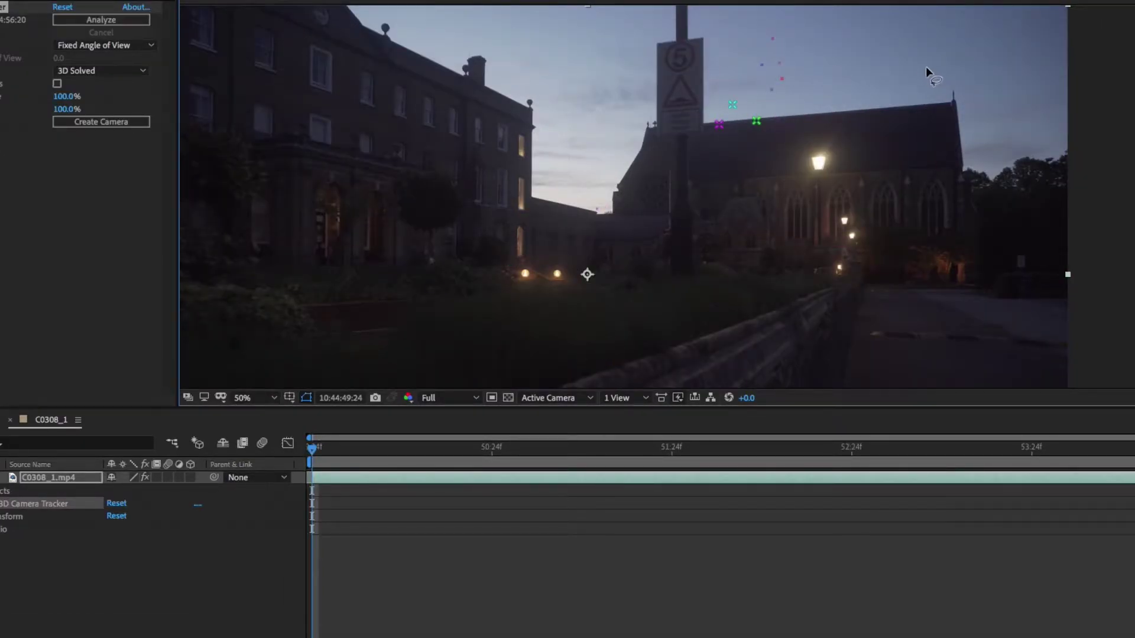
Select the track points around the church's end and neighbouring trees, and create a text layer and camera from them.
drag(976, 145, 794, 141)
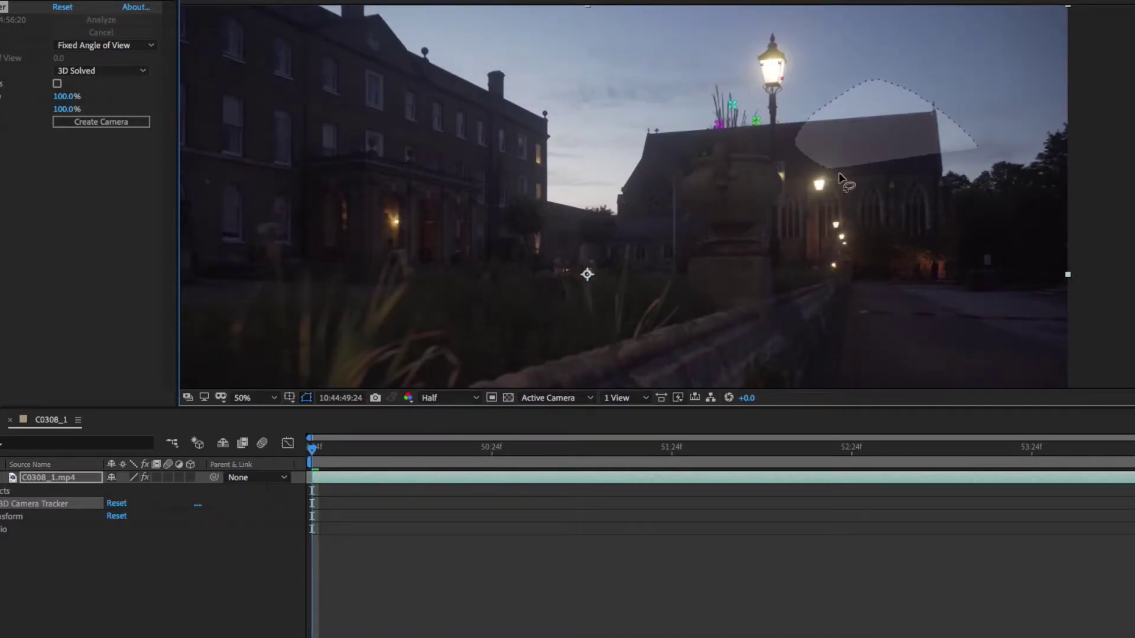
mouse_move(839, 172)
mouse_down()
mouse_move(854, 252)
mouse_move(890, 273)
mouse_move(928, 282)
mouse_move(998, 266)
mouse_move(1068, 231)
mouse_move(1082, 183)
mouse_move(1003, 100)
mouse_up()
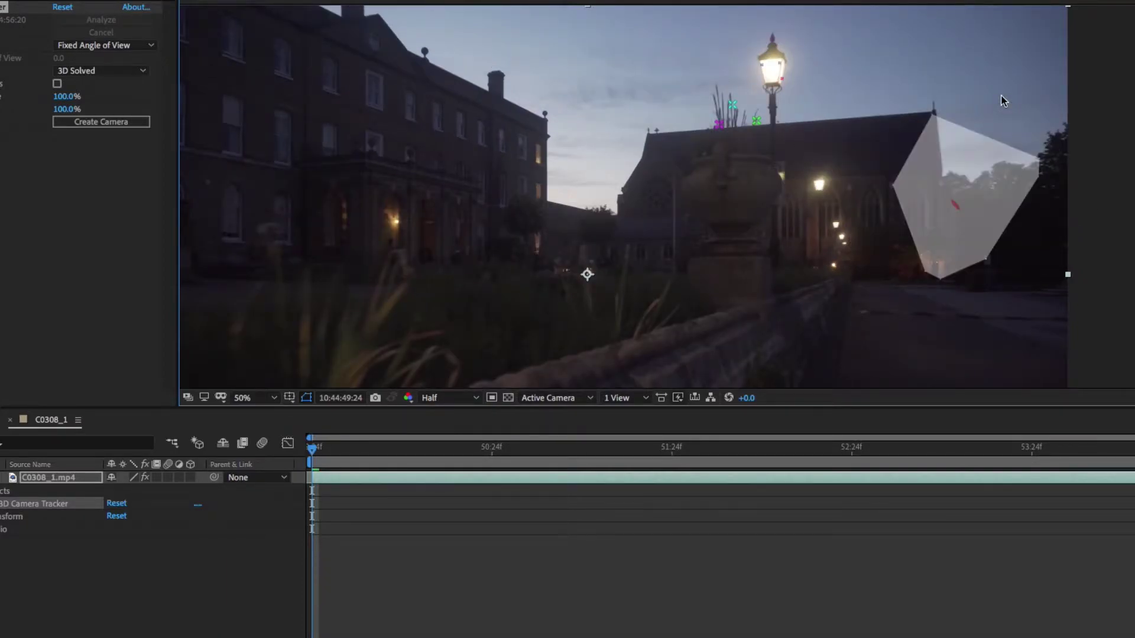
right_click(960, 184)
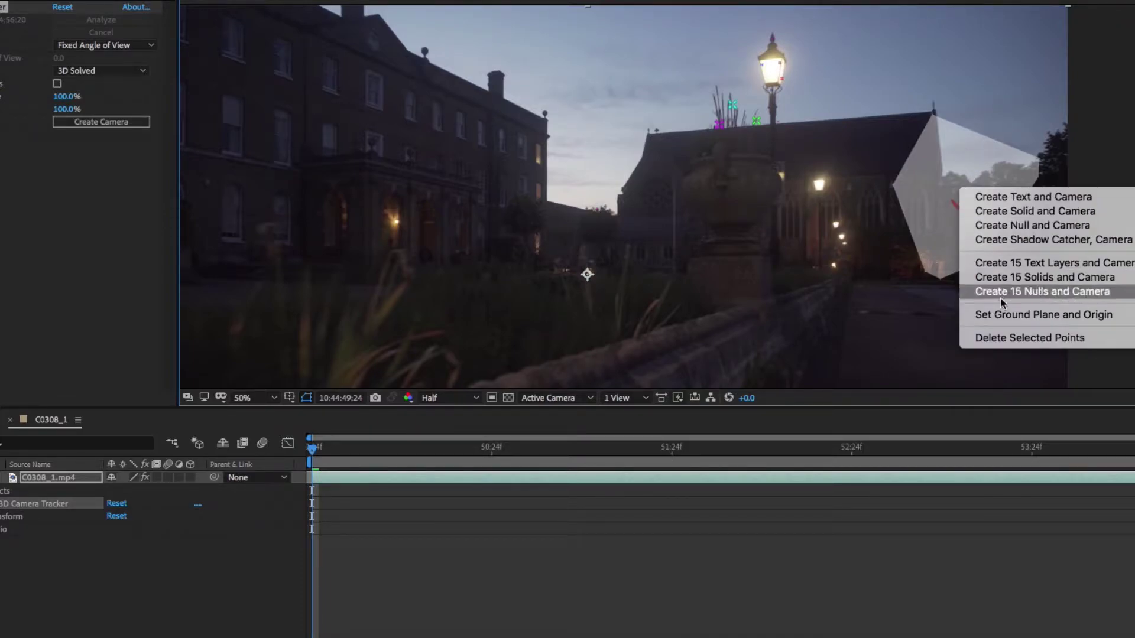
click(1082, 201)
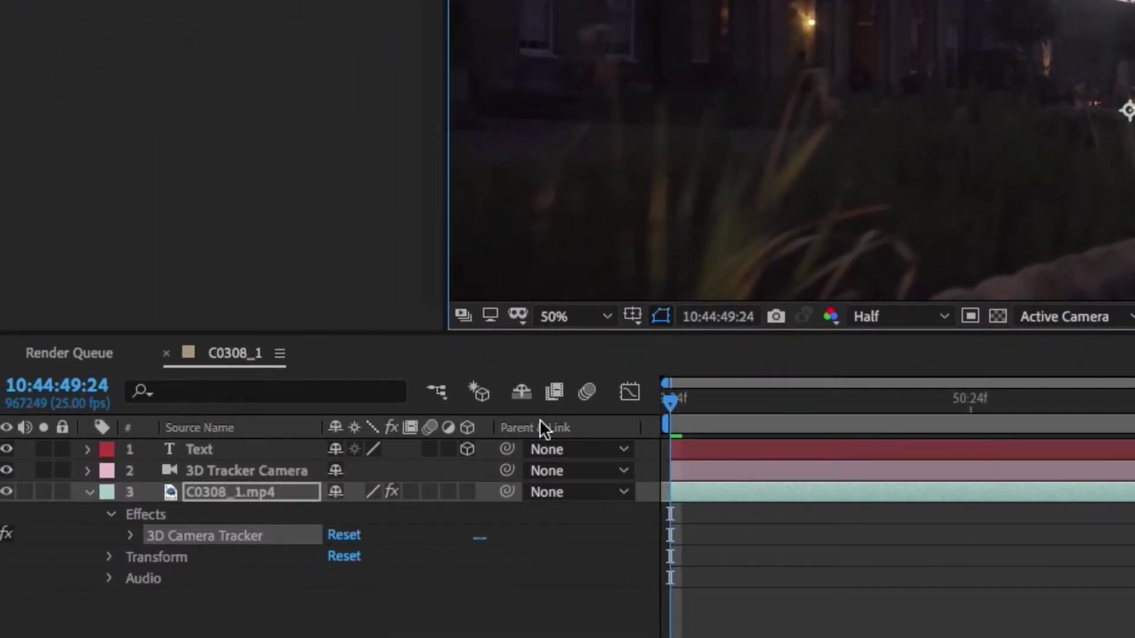
Scale the tracked text layer uniformly to 1803 and shift its X position to 45275.4.
click(197, 451)
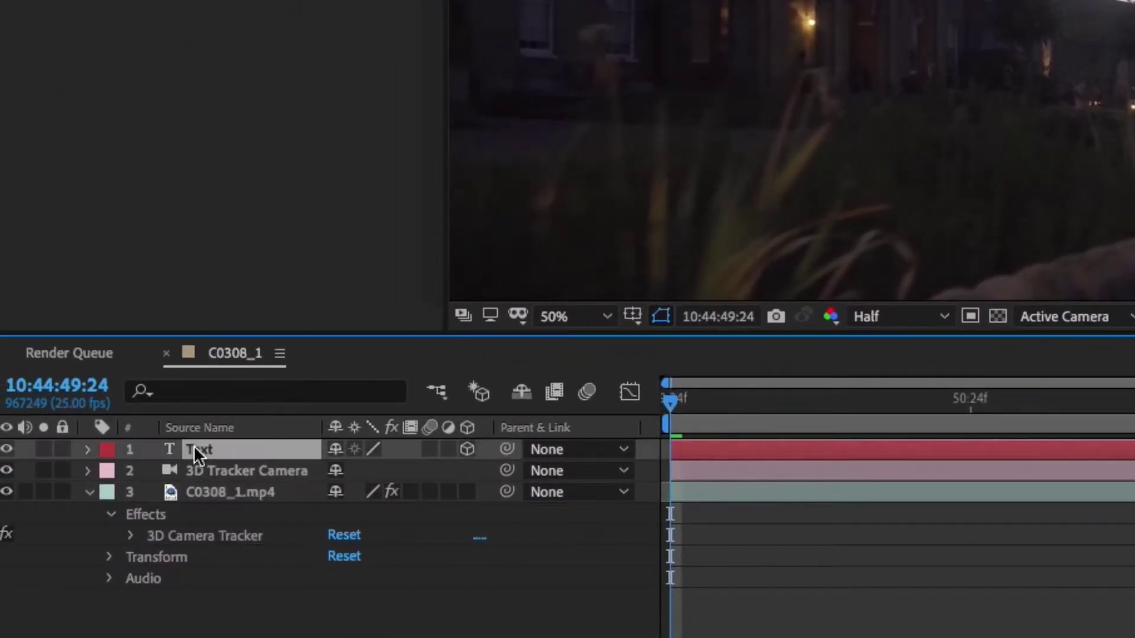
click(89, 451)
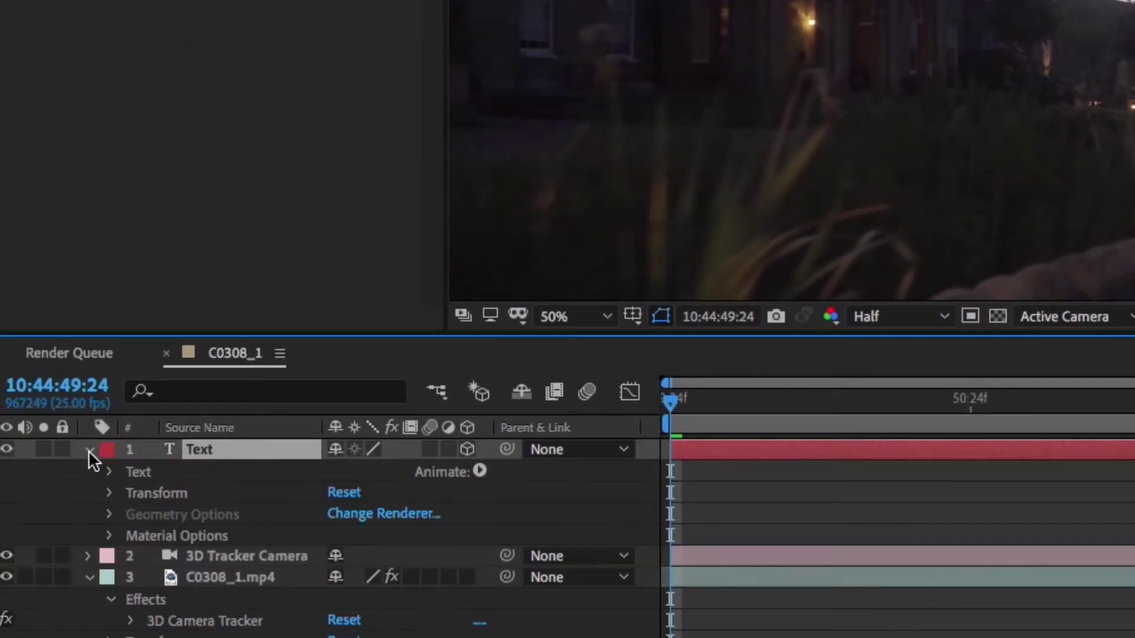
click(111, 493)
drag(371, 557, 480, 557)
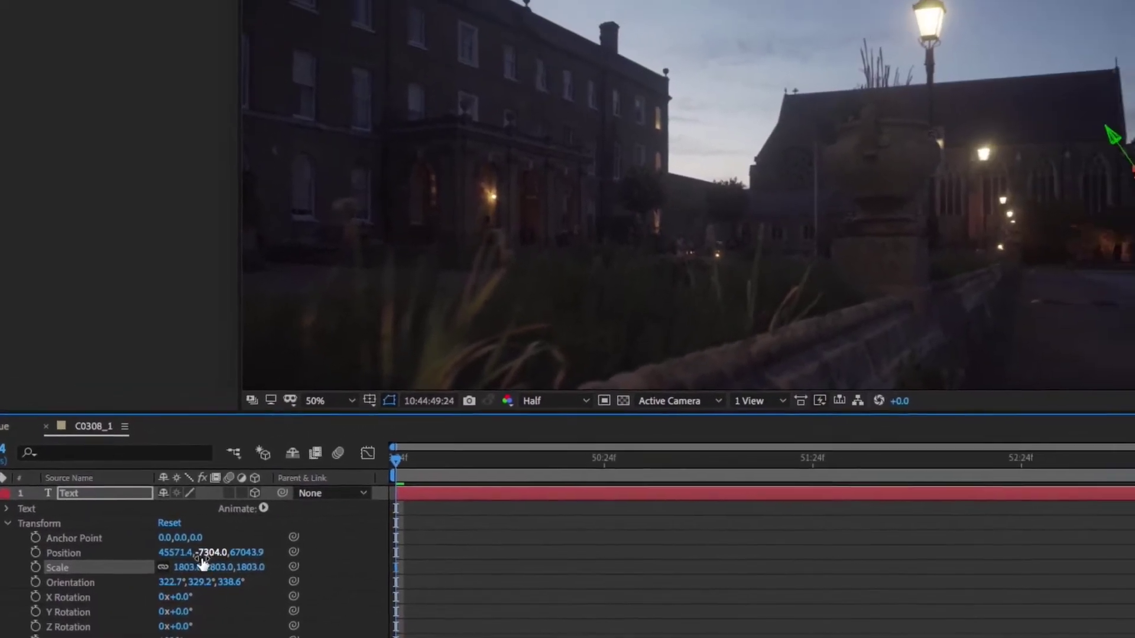
drag(324, 541, 161, 556)
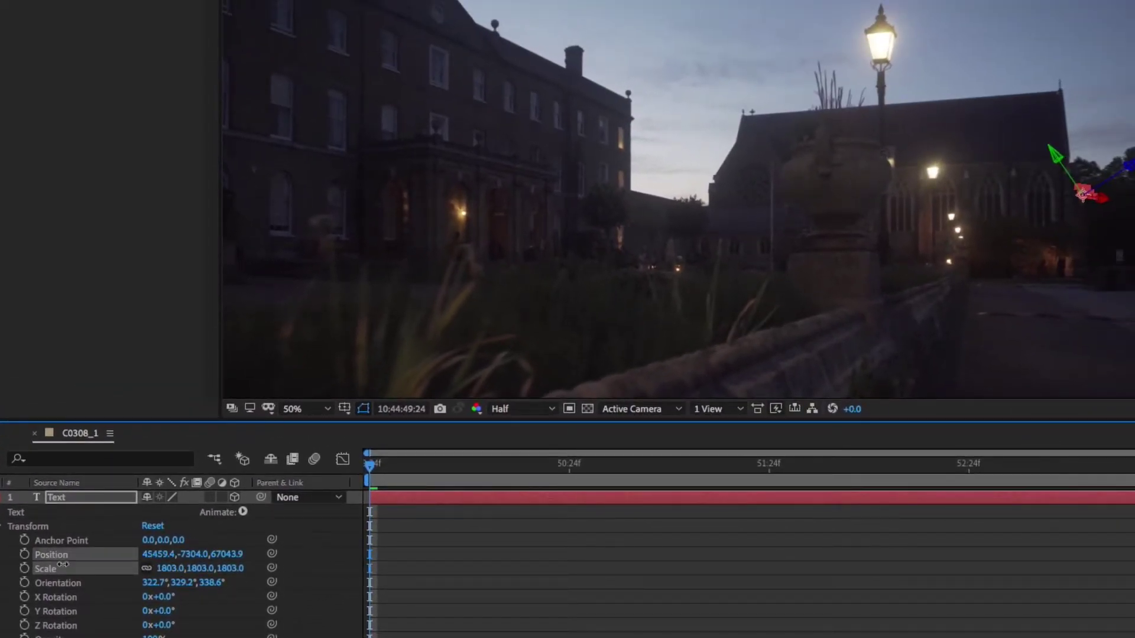
drag(63, 565, 1, 566)
drag(1133, 162, 1124, 172)
key(ctrl+z)
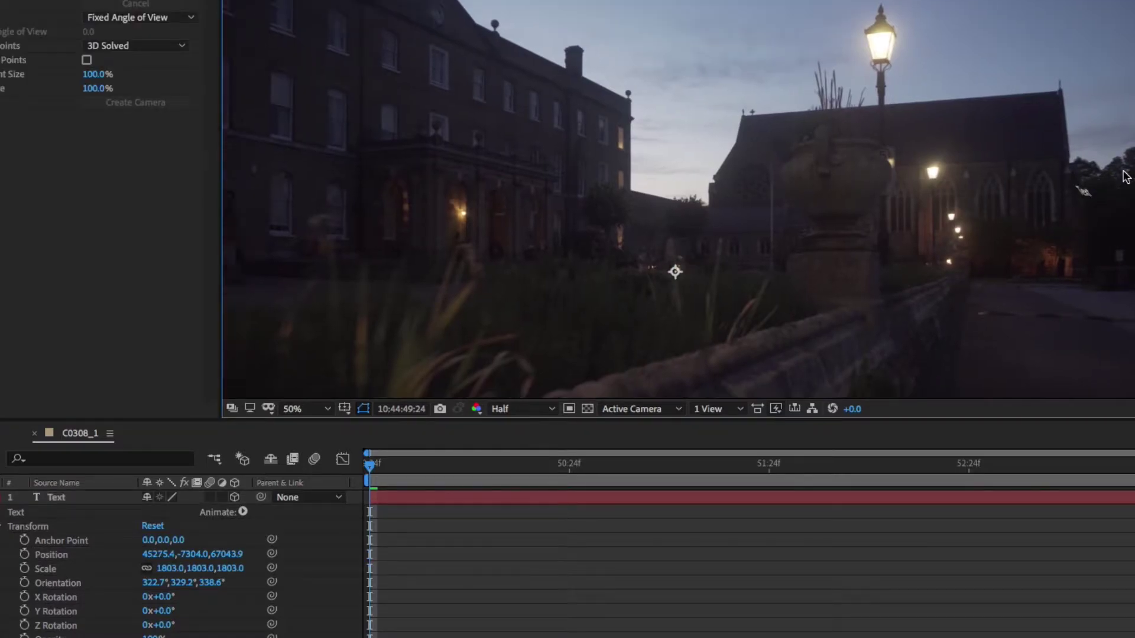
Rotate the text layer to face the camera with X rotation 28°, Y rotation 66° and Z rotation 6°.
scroll(777, 187, up, 2)
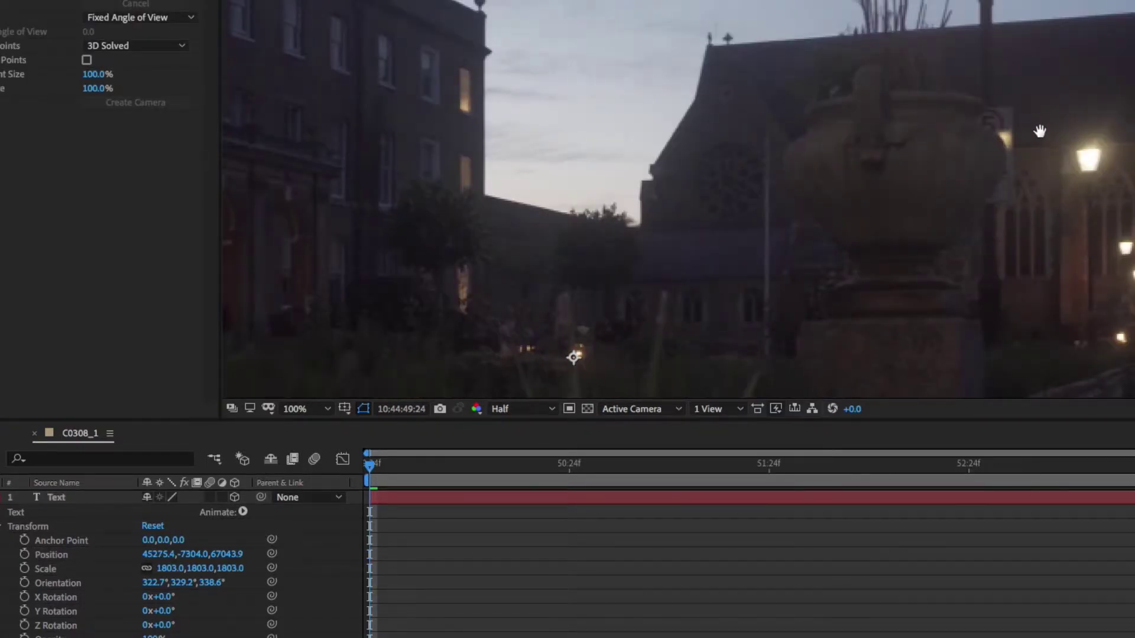
drag(1039, 132, 430, 133)
scroll(166, 616, down, 1)
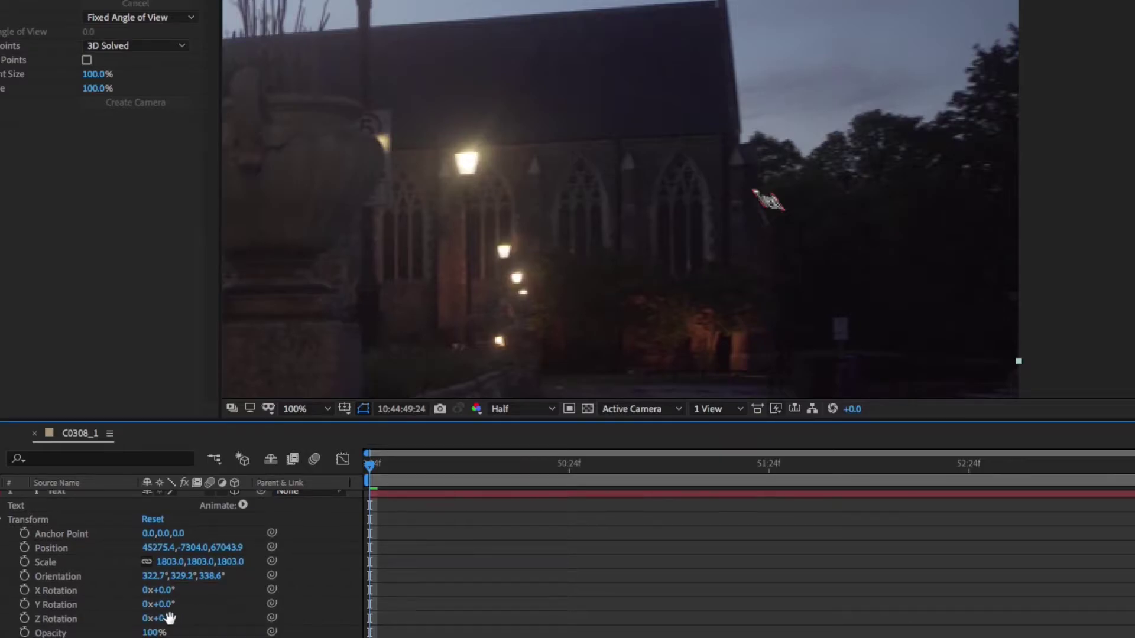
drag(158, 590, 184, 623)
Change the placeholder text to "Motion tracking" and preview the tracked title in the footage.
double_click(819, 201)
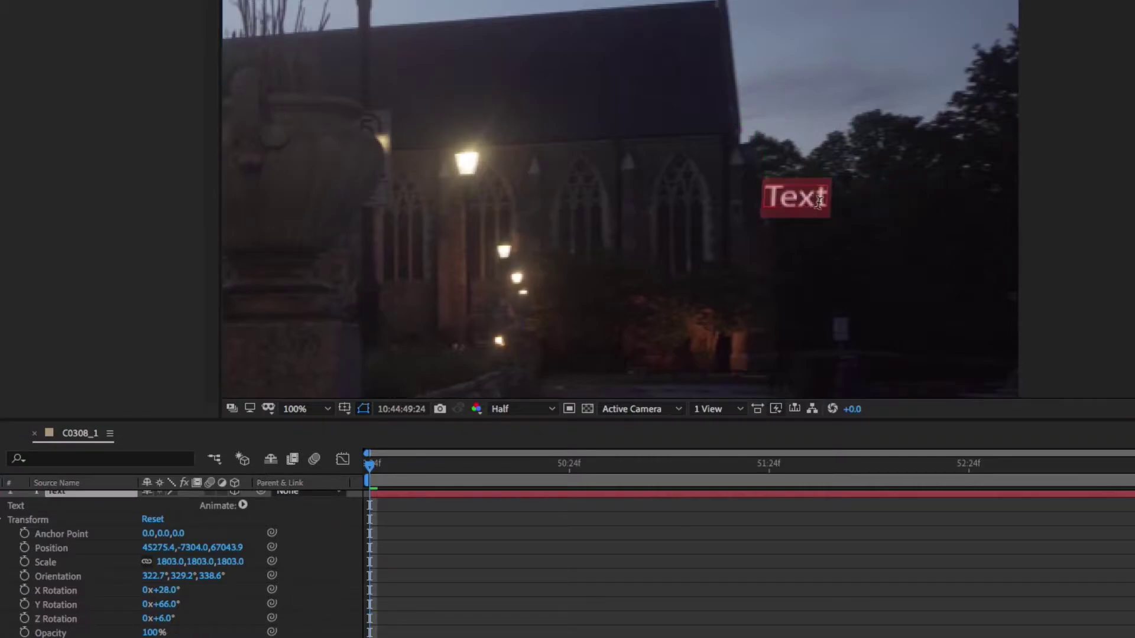
text(m)
key(BackSpace)
text(Motion tracking)
key(Escape)
key(space)
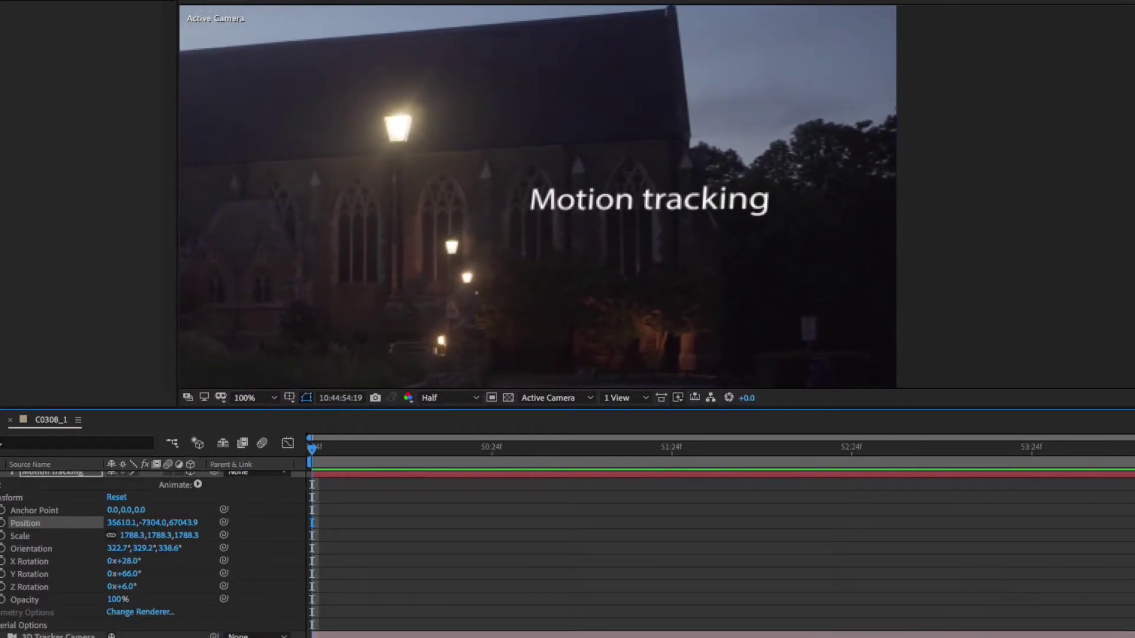
drag(544, 191, 578, 309)
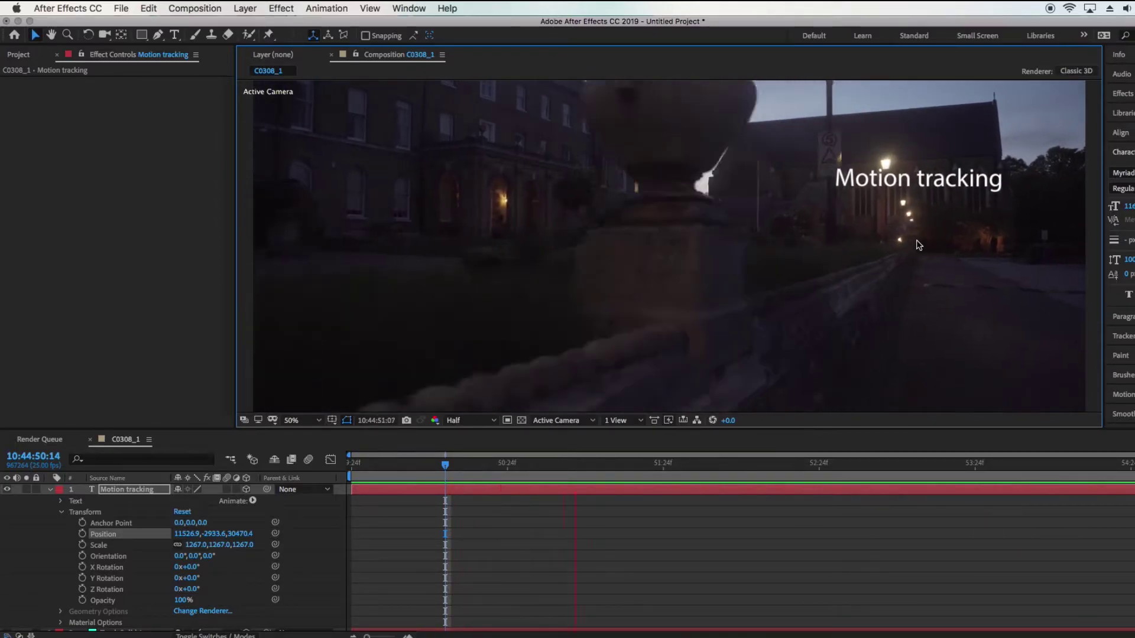
At the first frame, draw a closed Pen mask on the title layer following the stone urn's edge over the letter M.
key(space)
key(period)
click(51, 37)
drag(785, 171, 659, 186)
key(period)
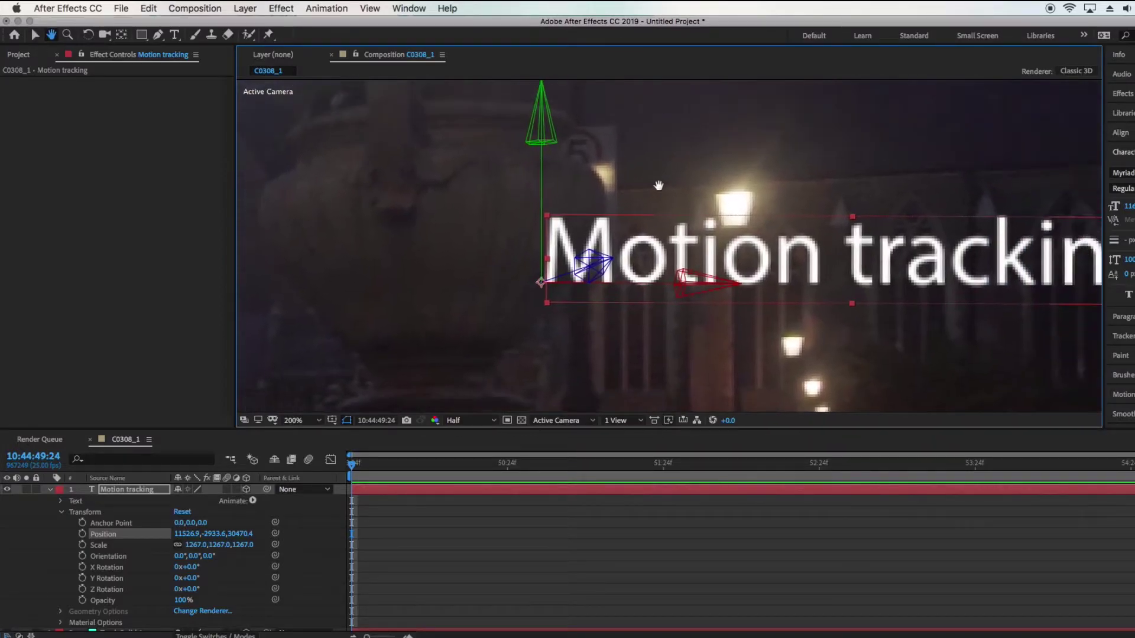
click(158, 36)
click(586, 166)
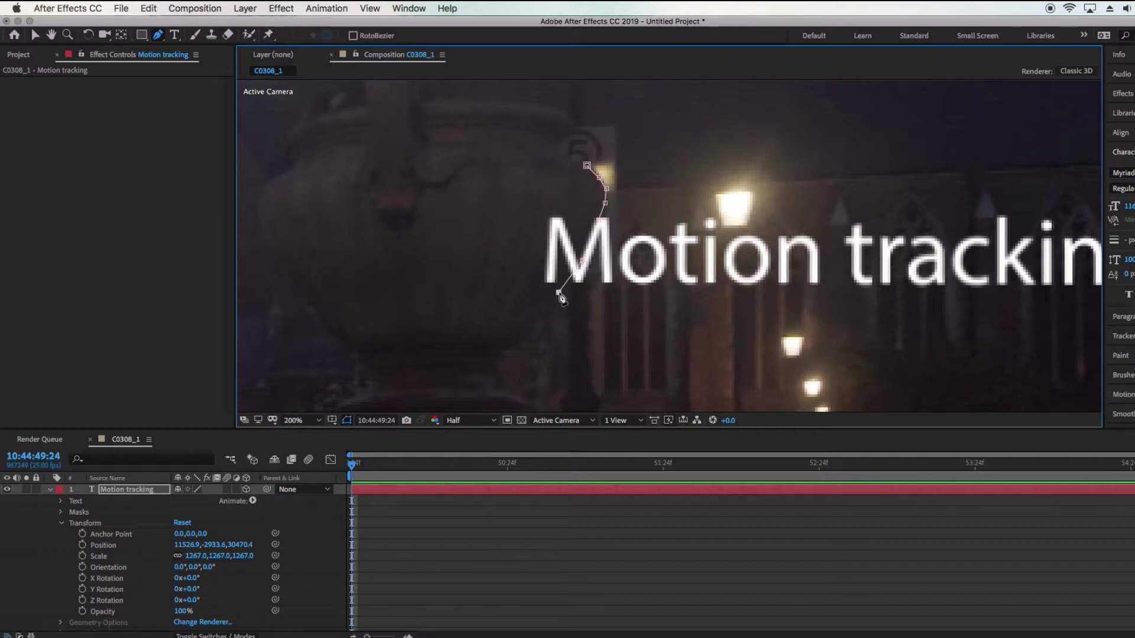
click(486, 323)
click(456, 257)
click(448, 208)
click(510, 170)
click(587, 166)
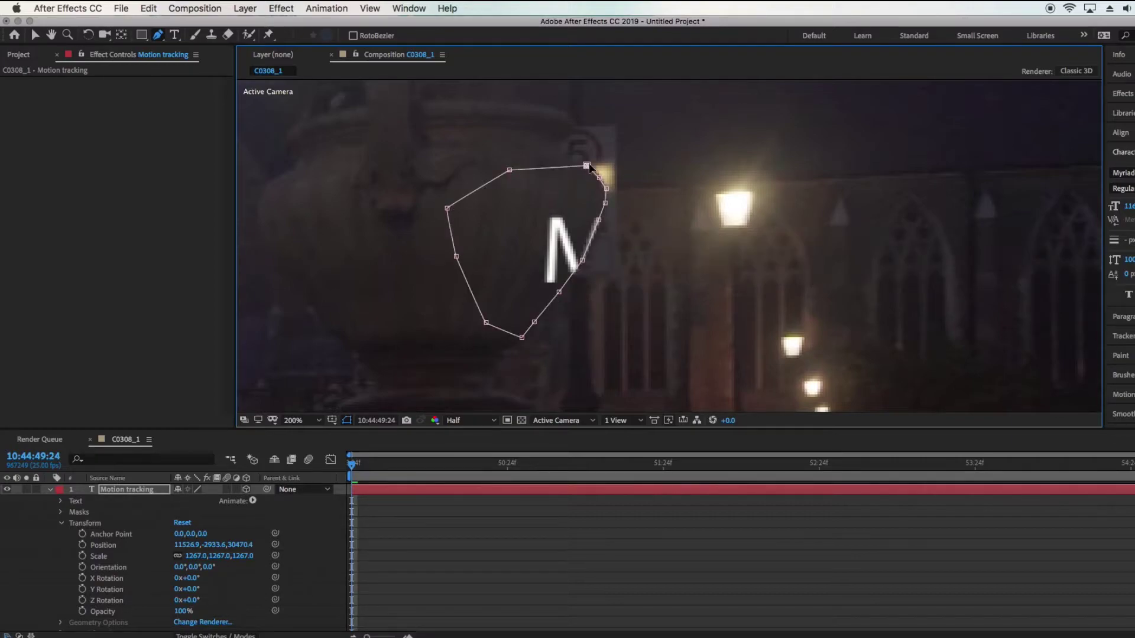
Set the urn mask's mode to Subtract and its feather to 5 pixels.
click(61, 514)
click(185, 525)
click(202, 563)
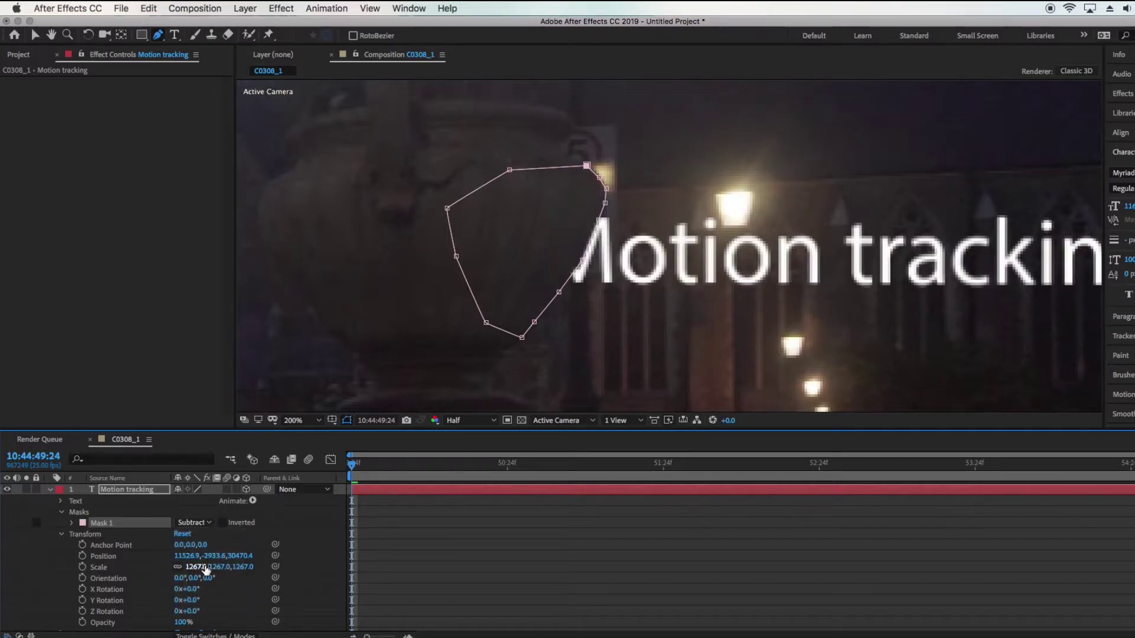
click(72, 523)
drag(191, 547, 194, 545)
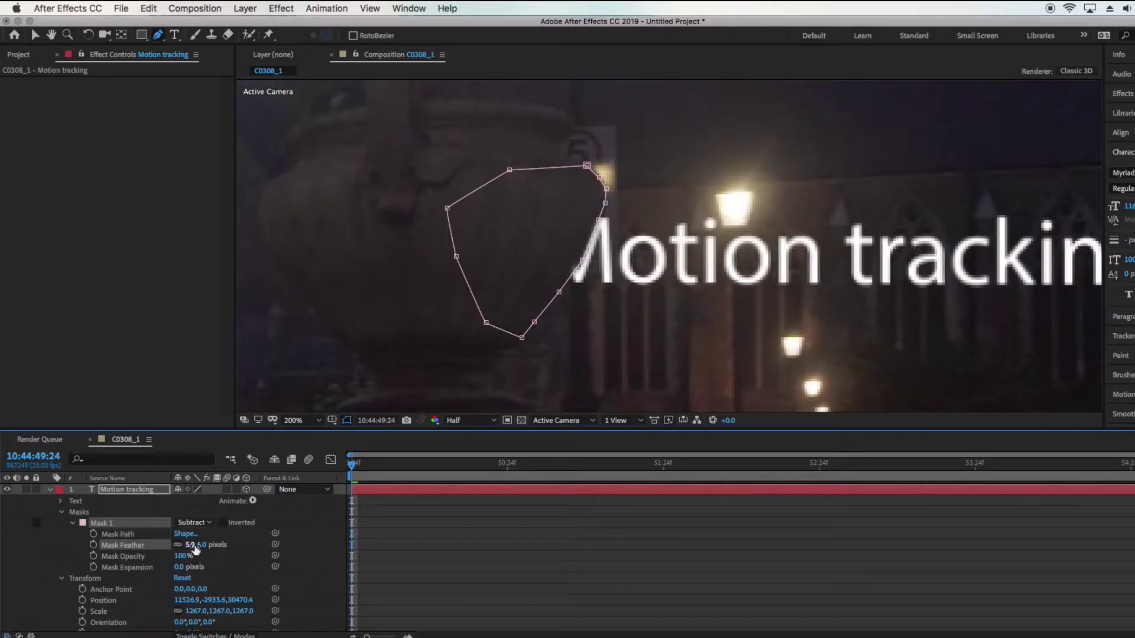
Start keyframing the urn mask's path and, at 10:44:50:06, move the whole mask back onto the urn's edge.
click(94, 534)
key(space)
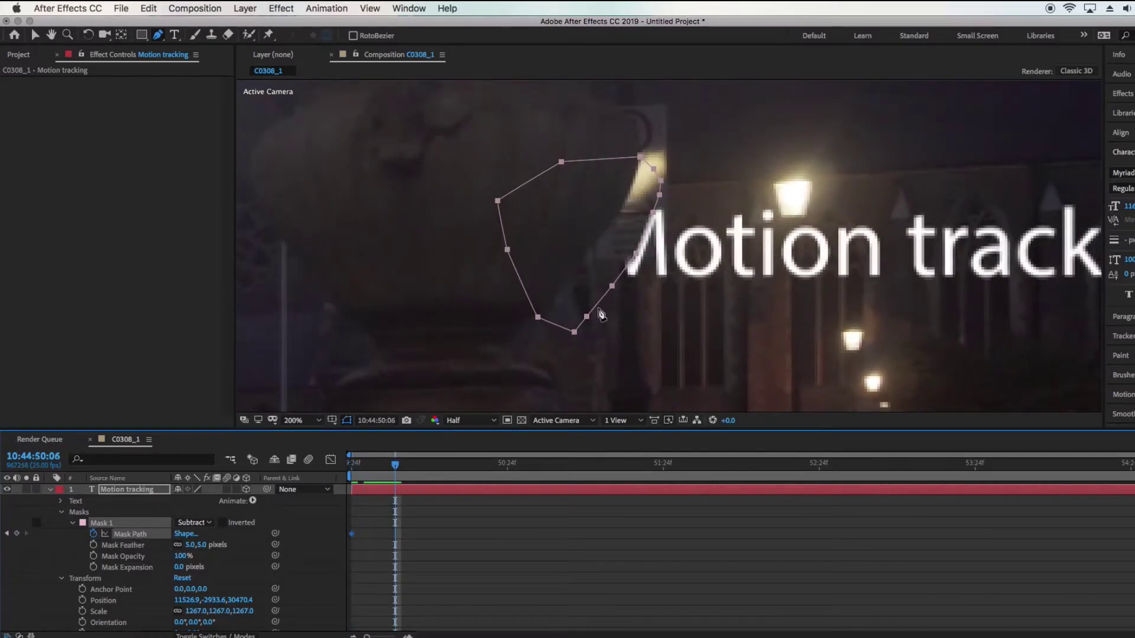
key(v)
drag(390, 118, 666, 325)
mouse_move(603, 285)
mouse_down()
mouse_move(583, 275)
mouse_move(591, 266)
mouse_up()
click(594, 273)
click(590, 265)
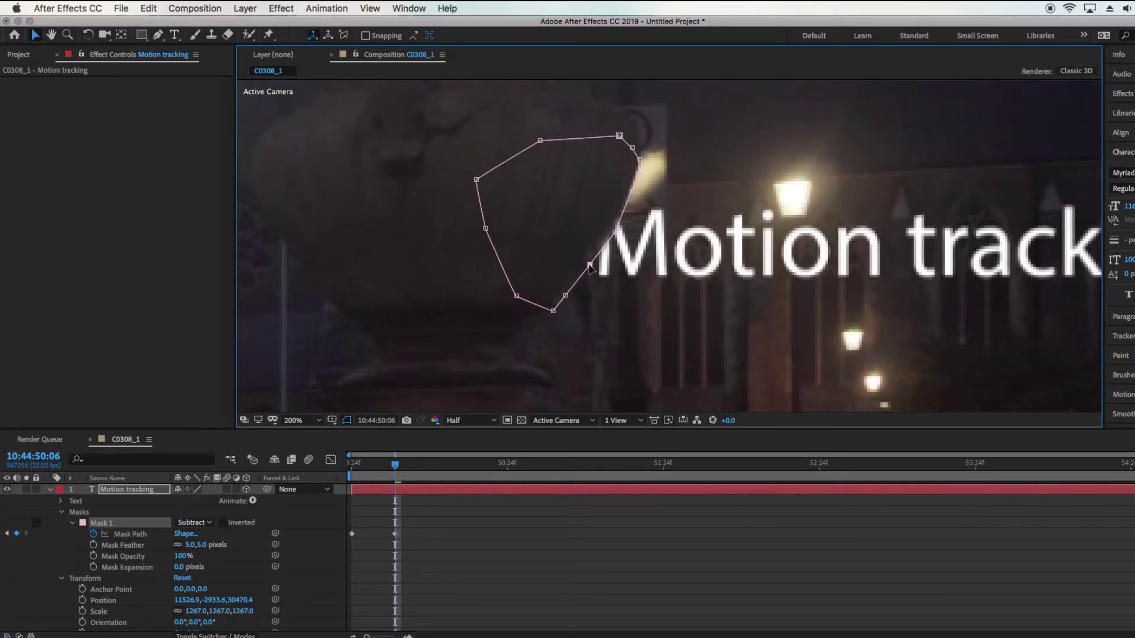
At 10:44:50:10, shift the urn mask to match the urn's edge and preview the animation from the start.
drag(389, 468, 420, 466)
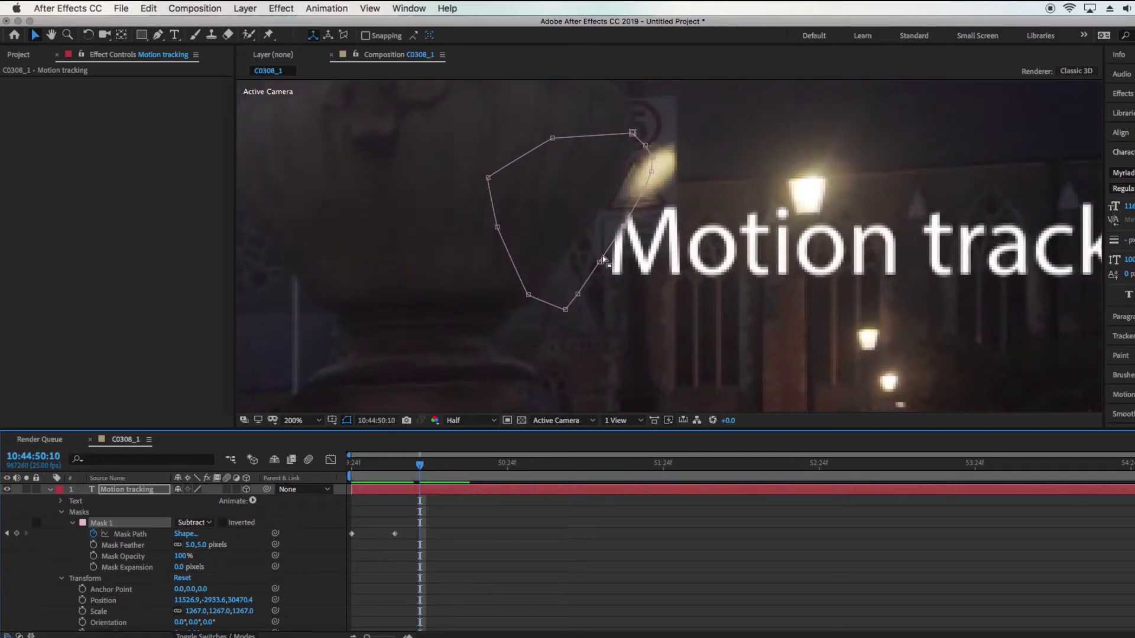
double_click(602, 260)
drag(601, 260, 566, 249)
drag(407, 466, 332, 474)
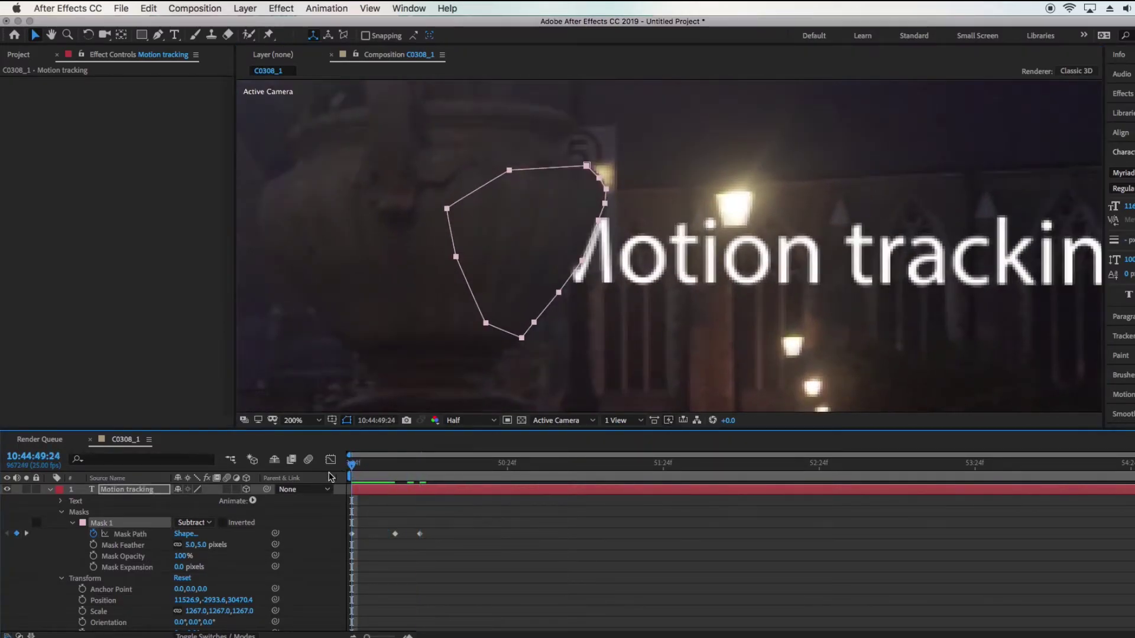
key(space)
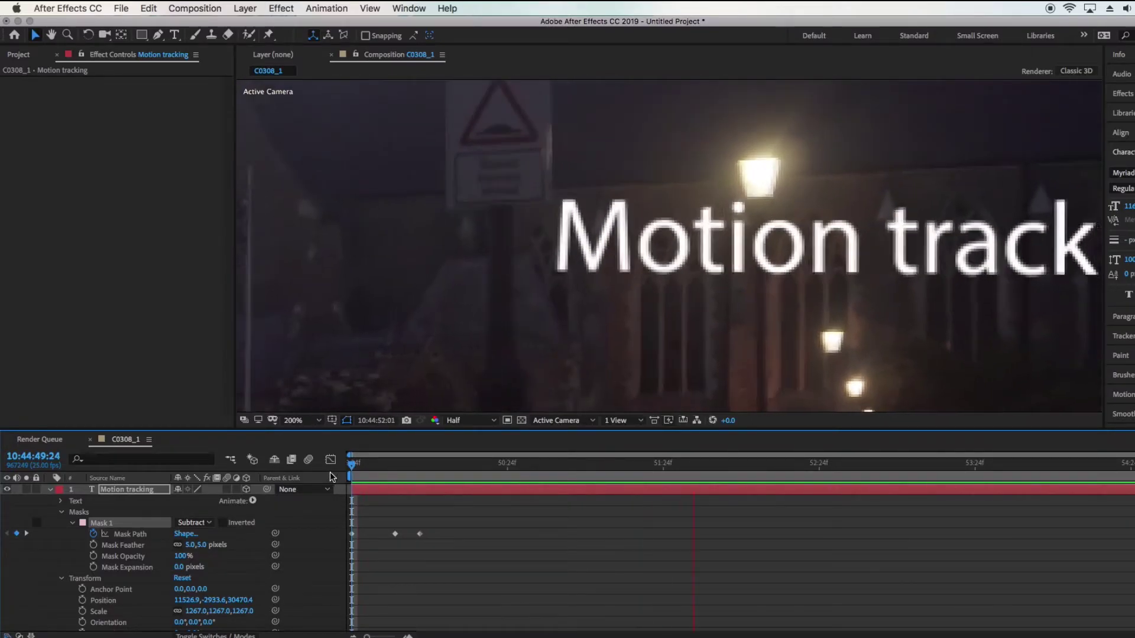
At 10:44:50:14, draw a second mask on the title layer around the road sign and its post.
click(353, 467)
drag(353, 467, 445, 465)
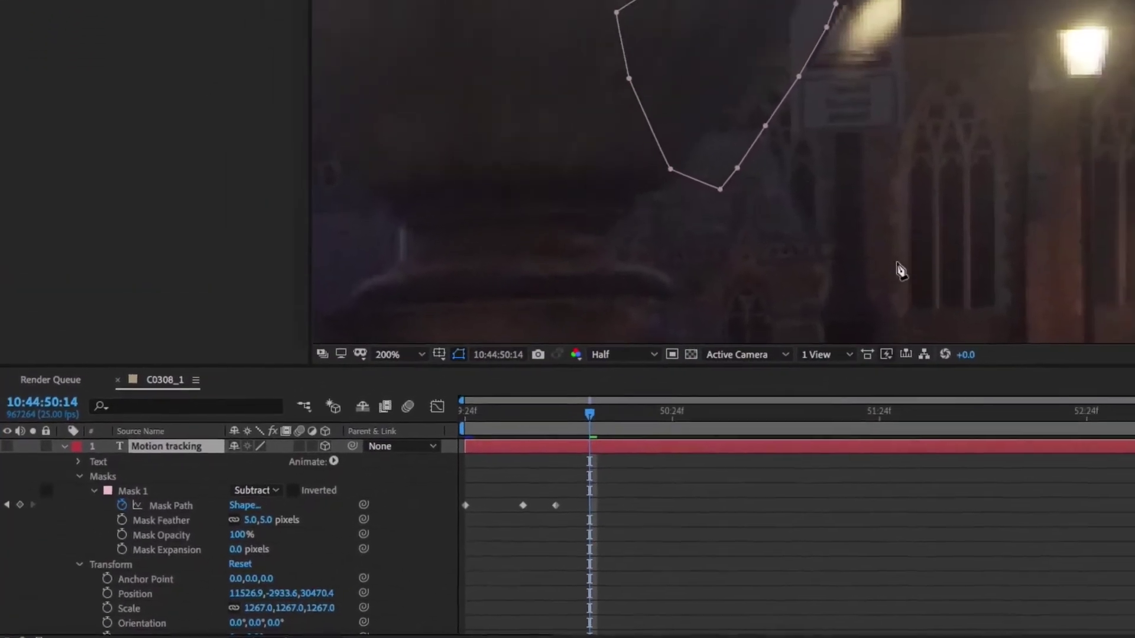
click(1027, 237)
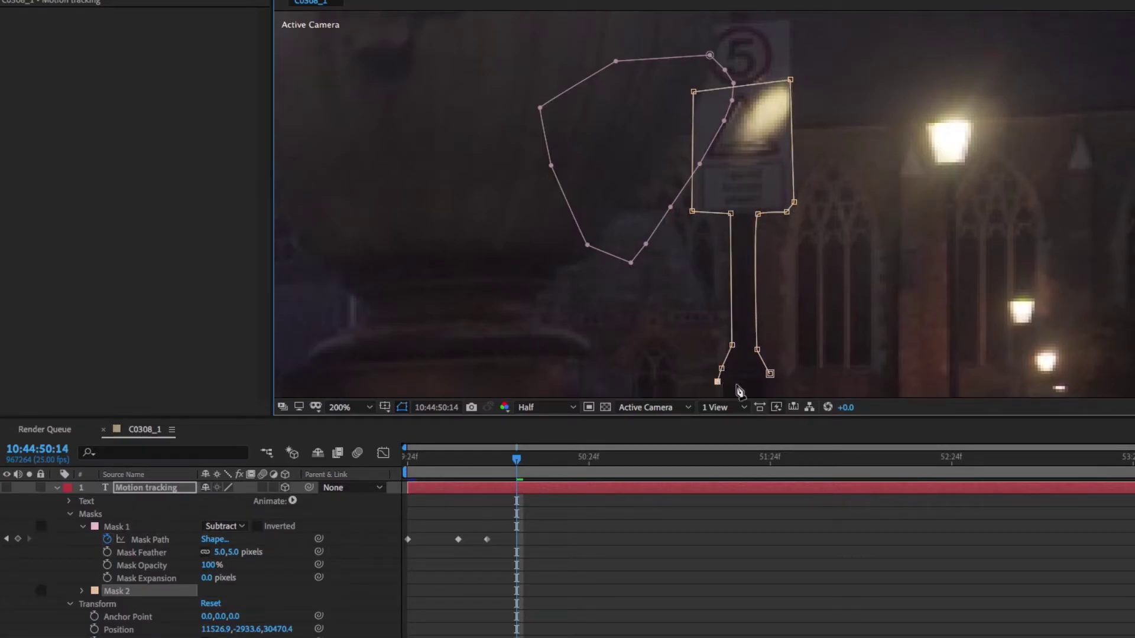
Set the road sign mask to Subtract and start keyframing its path, with the title layer shown again.
click(225, 591)
click(222, 591)
click(6, 488)
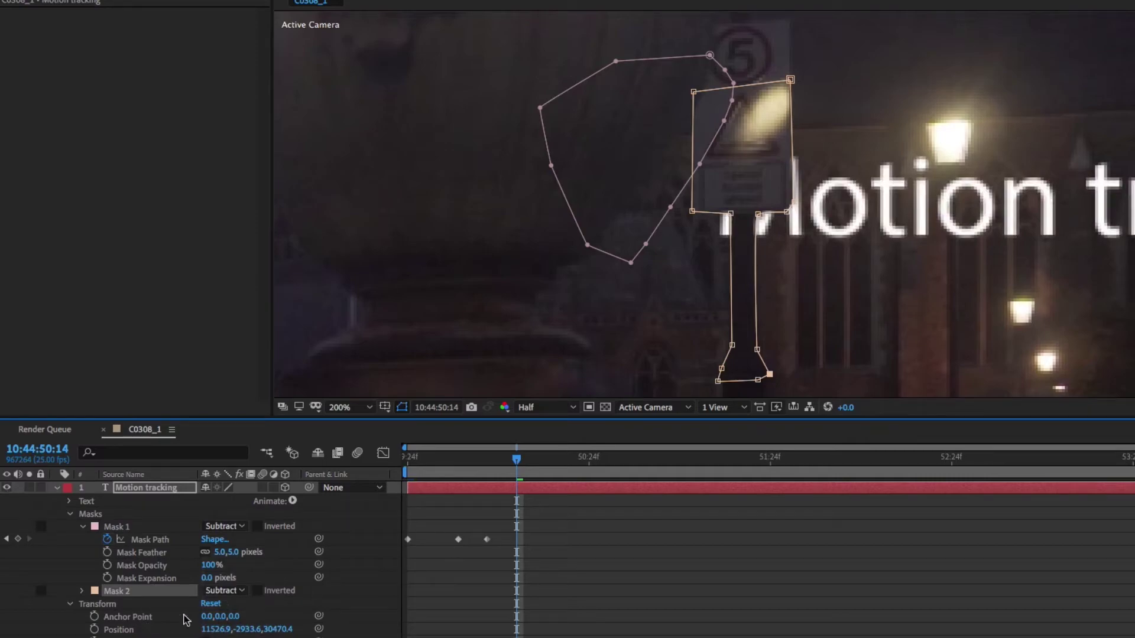
click(82, 591)
scroll(119, 592, down, 1)
click(107, 578)
At 10:44:50:05, shift the road sign mask over the sign and pull the urn mask's lower points to the urn's edge.
drag(516, 473, 451, 459)
drag(631, 59, 738, 355)
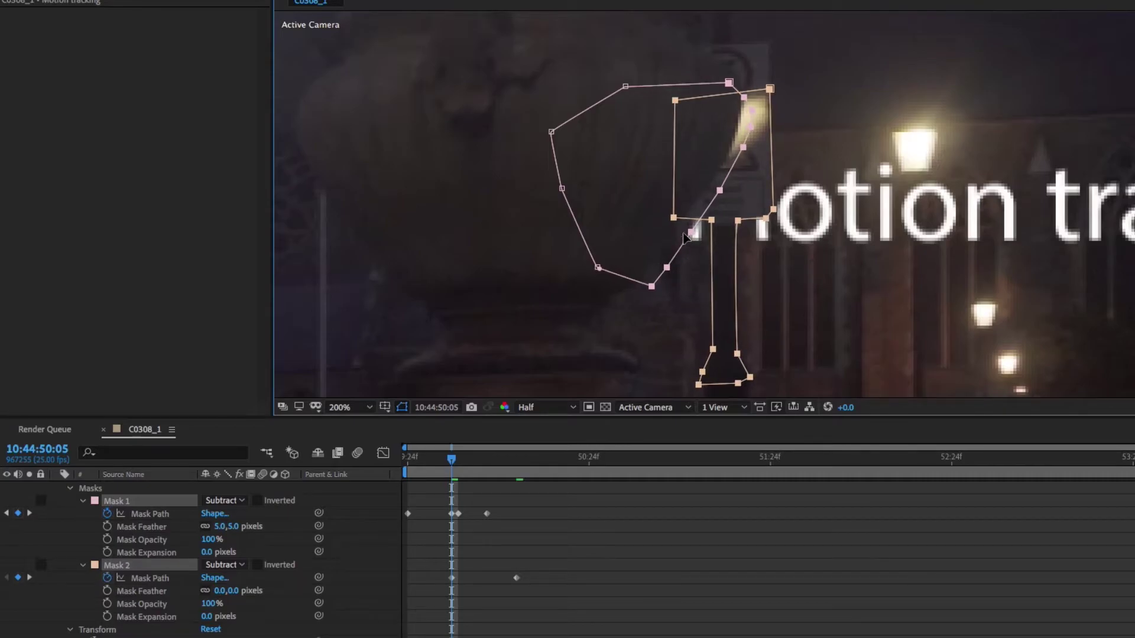
click(697, 240)
drag(667, 268, 655, 263)
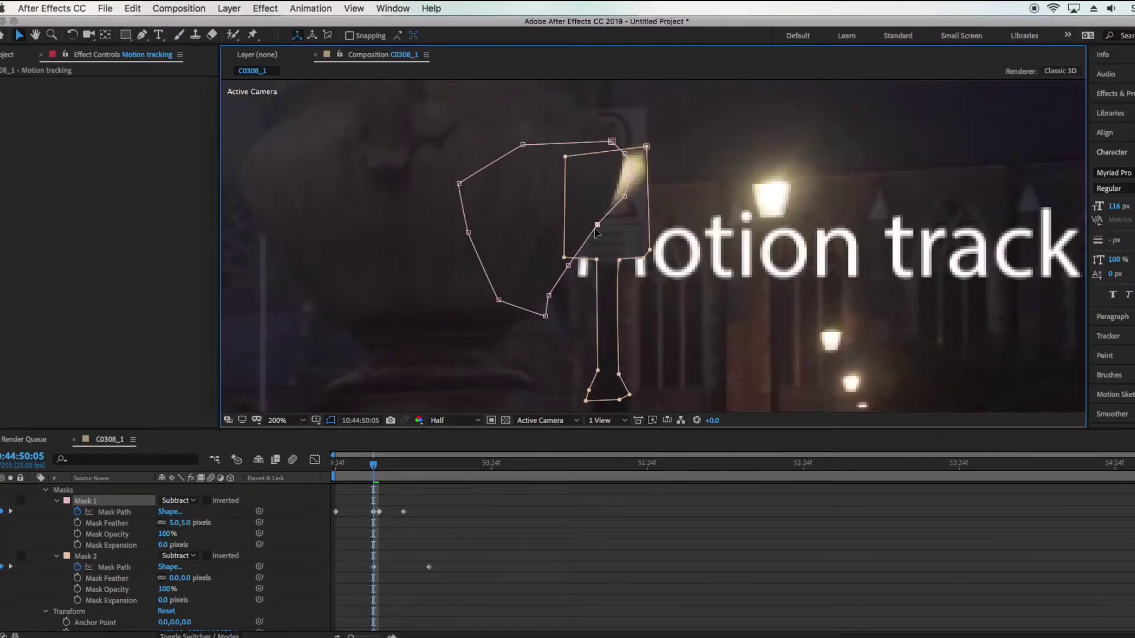
About one second into the clip, reshape the road sign mask's panel and post to follow the sign.
drag(373, 465, 497, 465)
drag(604, 252, 548, 241)
drag(572, 144, 545, 122)
drag(656, 132, 638, 123)
drag(657, 240, 603, 239)
drag(626, 369, 582, 363)
click(589, 241)
About 1.5 seconds into the clip, move the points of both masks to keep them aligned with the road sign and post.
drag(497, 465, 579, 466)
mouse_move(563, 244)
mouse_down()
mouse_move(535, 231)
mouse_move(566, 233)
mouse_up()
drag(584, 368, 560, 366)
drag(562, 371, 536, 369)
drag(609, 244, 596, 224)
drag(621, 127, 596, 123)
drag(558, 211, 498, 195)
drag(580, 174, 481, 147)
drag(587, 155, 452, 117)
drag(580, 128, 475, 107)
drag(567, 115, 486, 112)
drag(532, 249, 480, 248)
drag(510, 282, 466, 270)
About two seconds into the clip, adjust the road sign mask's panel and post points to match the sign's edges.
drag(579, 466, 641, 465)
drag(508, 238, 466, 220)
drag(546, 225, 522, 215)
drag(516, 363, 501, 361)
drag(541, 361, 531, 359)
drag(569, 225, 559, 215)
drag(578, 218, 565, 205)
drag(577, 113, 558, 108)
drag(523, 215, 520, 217)
About 2.3 seconds into the clip, nudge the road sign mask's points clear of the letter M.
drag(642, 466, 691, 465)
drag(541, 215, 523, 201)
drag(544, 207, 527, 193)
Play the composition from the start to check how the masked title passes behind the urn and road sign.
drag(691, 466, 335, 465)
scroll(838, 590, up, 3)
click(122, 489)
key(space)
key(space)
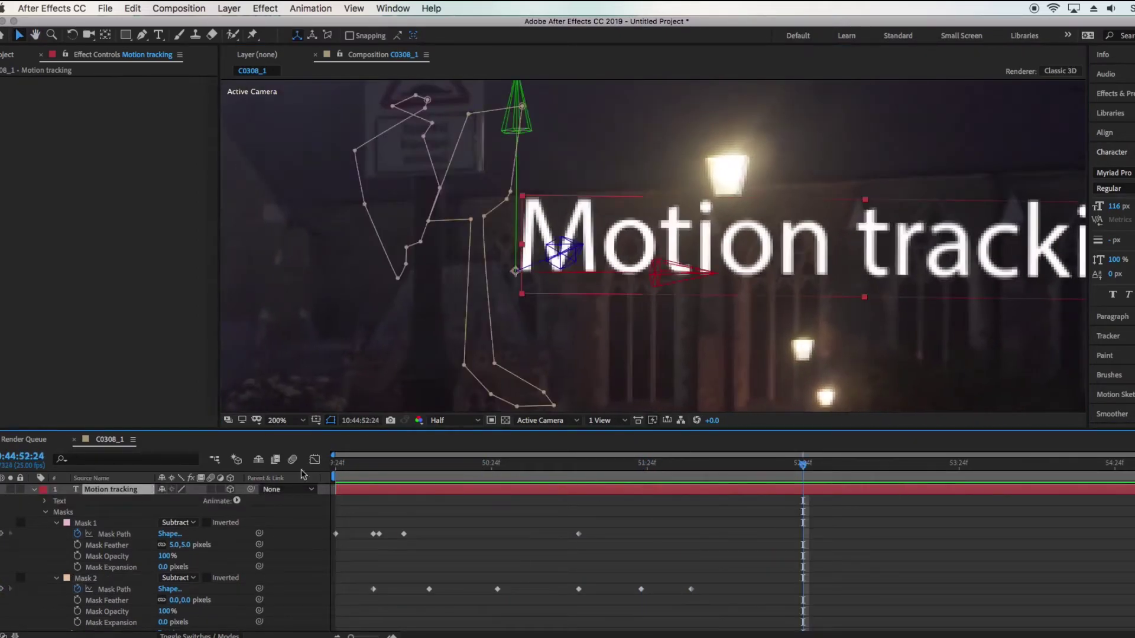
click(334, 466)
scroll(707, 342, down, 1)
key(space)
key(space)
click(335, 465)
key(space)
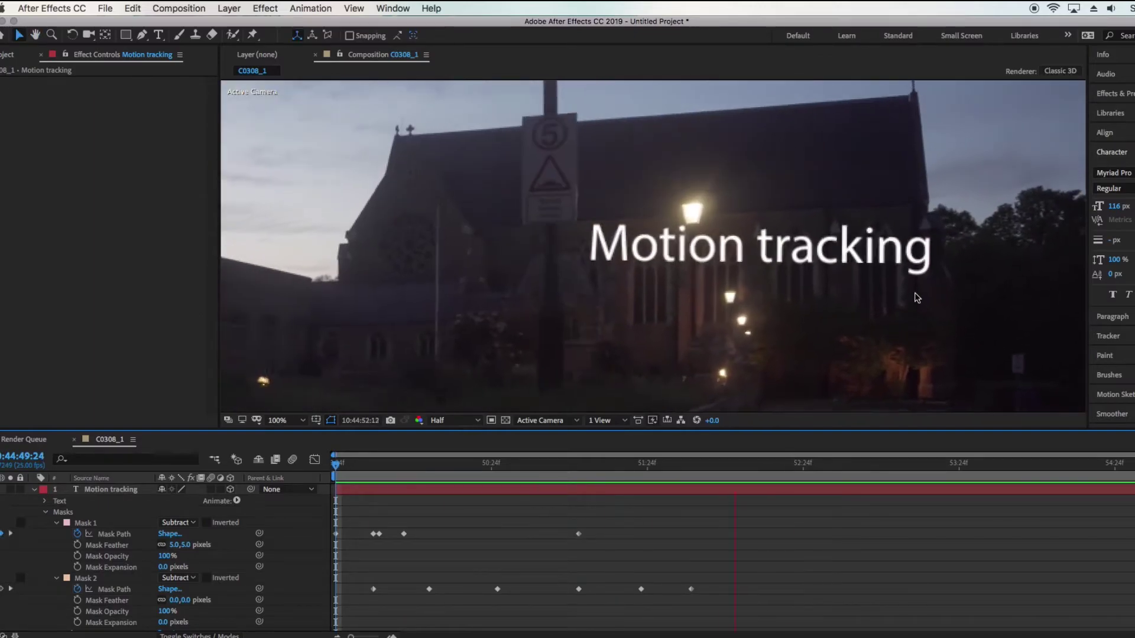
At 10:44:51:05, draw a third mask around the lamp post on the Motion tracking layer and set it to Subtract.
key(space)
scroll(703, 358, up, 1)
drag(336, 465, 530, 471)
key(g)
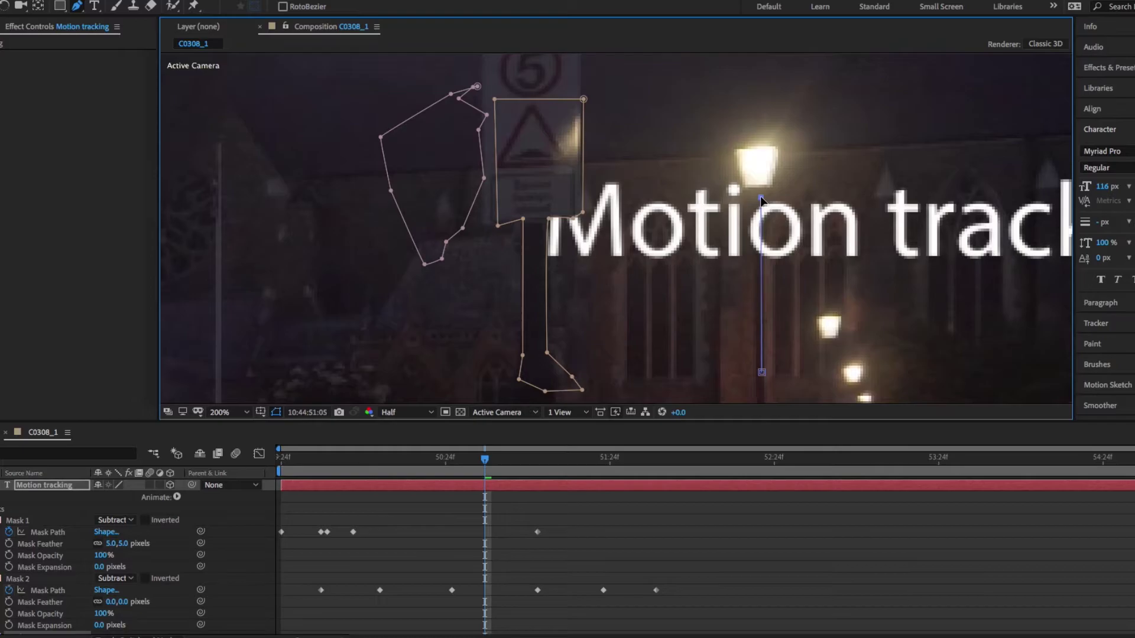
click(761, 201)
click(616, 393)
scroll(38, 497, down, 3)
click(125, 581)
click(135, 570)
Fit the upper point of the lamp post mask to the post and enable Mask Path keyframing for Mask 3.
scroll(617, 222, up, 1)
drag(616, 217, 622, 218)
key(ctrl+z)
key(v)
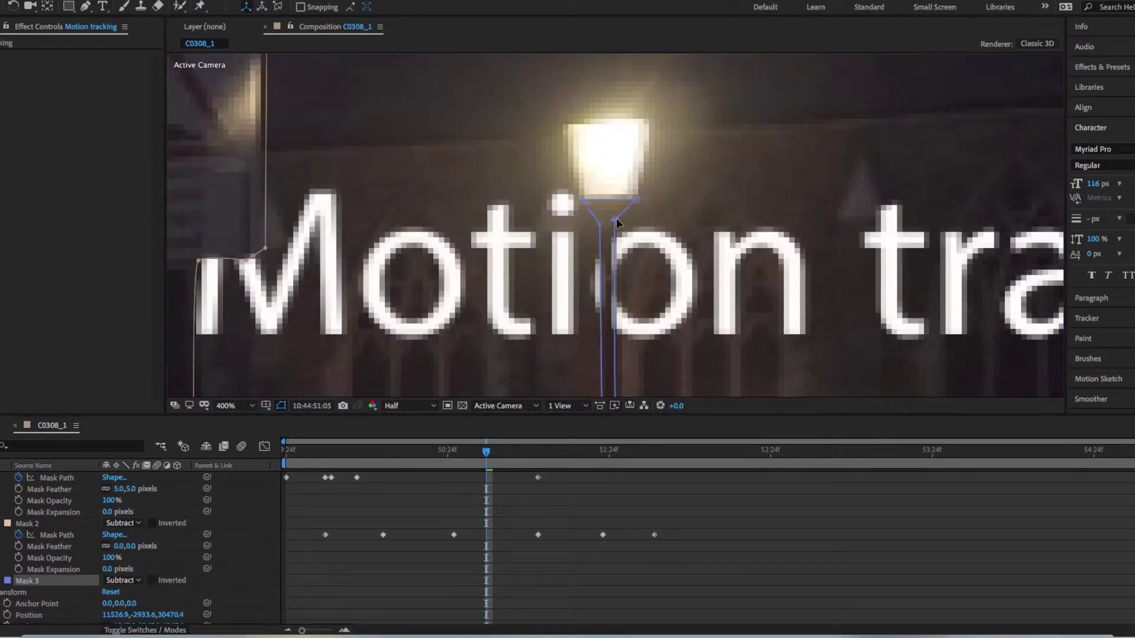
scroll(660, 240, down, 1)
scroll(662, 240, up, 1)
click(2, 581)
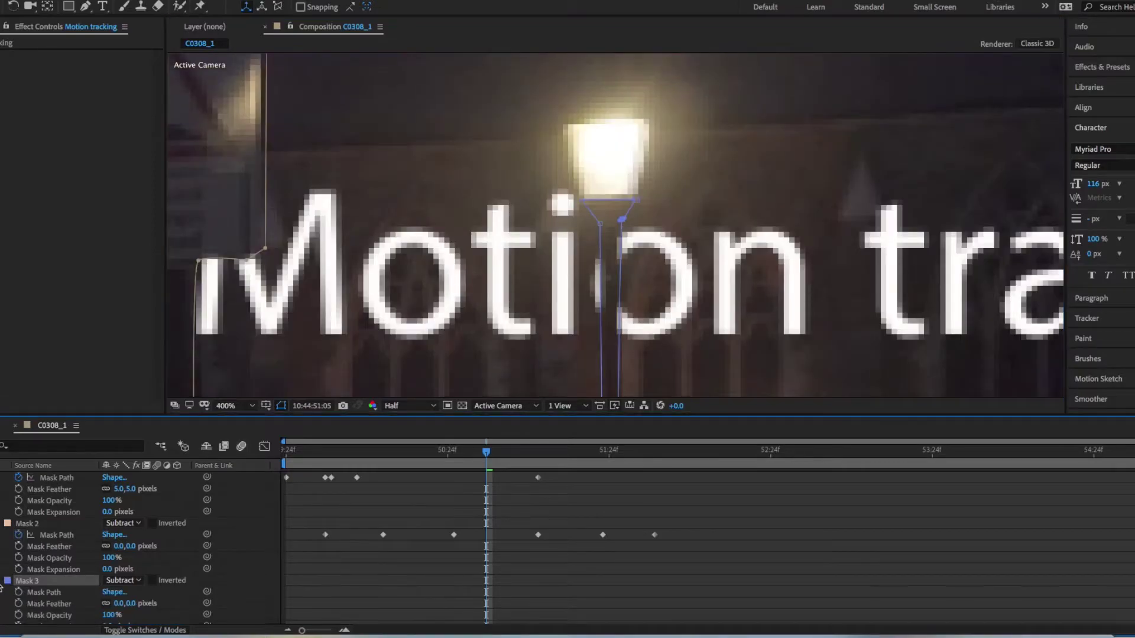
scroll(12, 582, down, 1)
click(19, 584)
Realign Mask 3 with the lamp post about 2.6 seconds into the clip and at 10:44:54:16.
drag(487, 452, 707, 458)
drag(490, 227, 485, 223)
drag(723, 454, 1042, 467)
scroll(469, 221, down, 1)
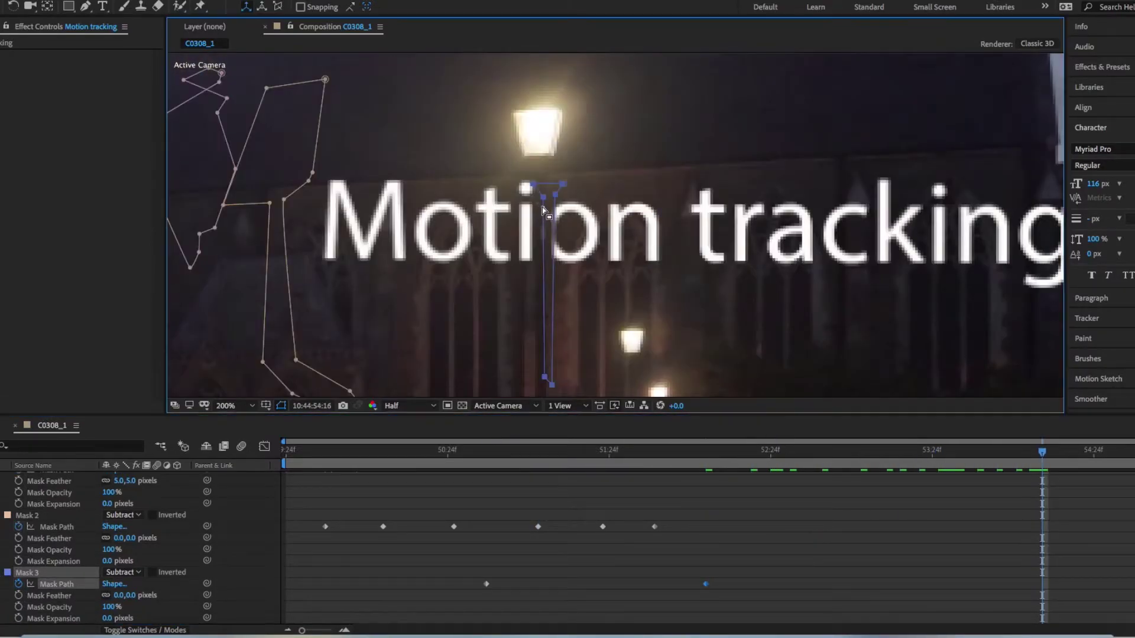
scroll(538, 350, down, 1)
drag(539, 348, 539, 330)
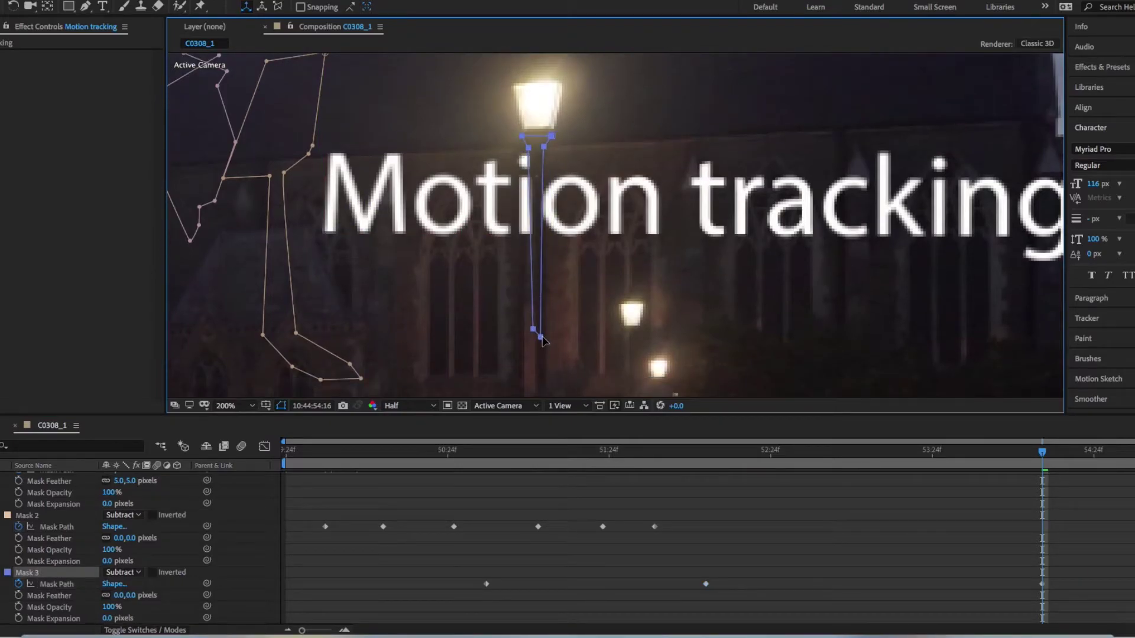
Realign Mask 3 with the lamp post at 10:44:55:14, about 3.7 seconds into the clip, and at 10:44:50:14.
drag(1045, 453, 1134, 456)
drag(625, 331, 617, 320)
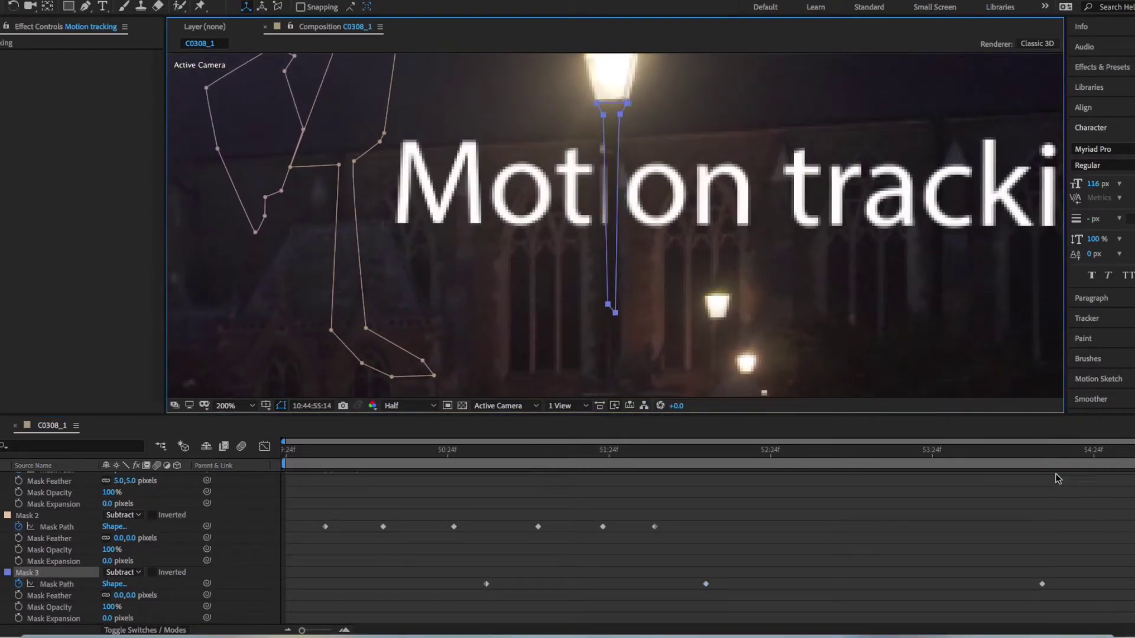
click(887, 451)
drag(546, 340, 548, 357)
drag(823, 452, 383, 425)
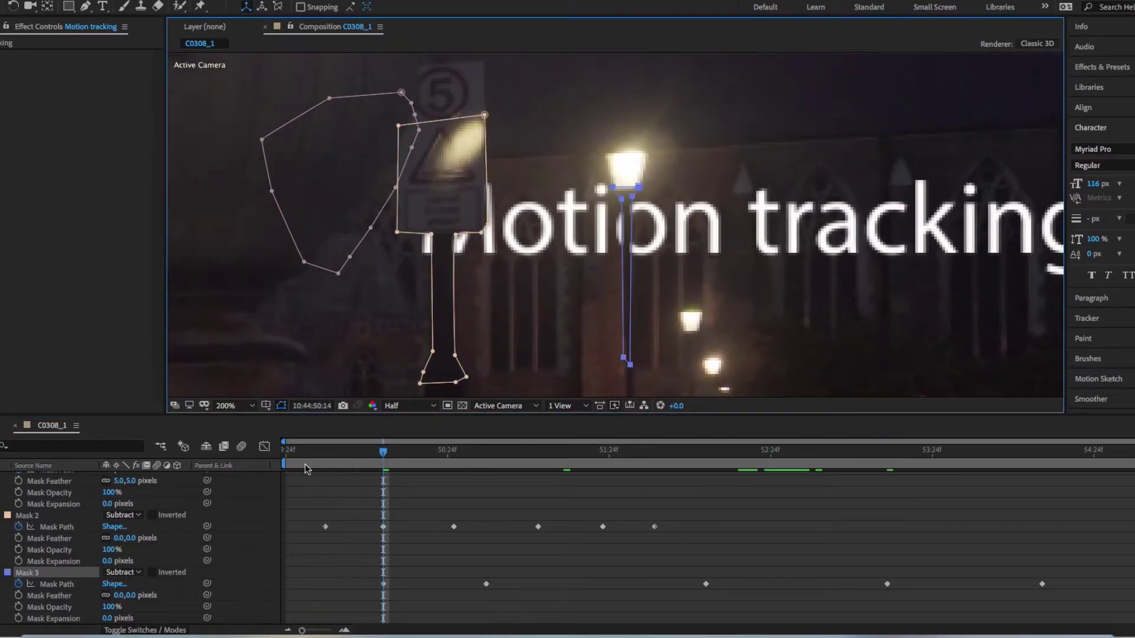
Lower the Motion tracking layer's opacity and play the composition to check the title.
key(space)
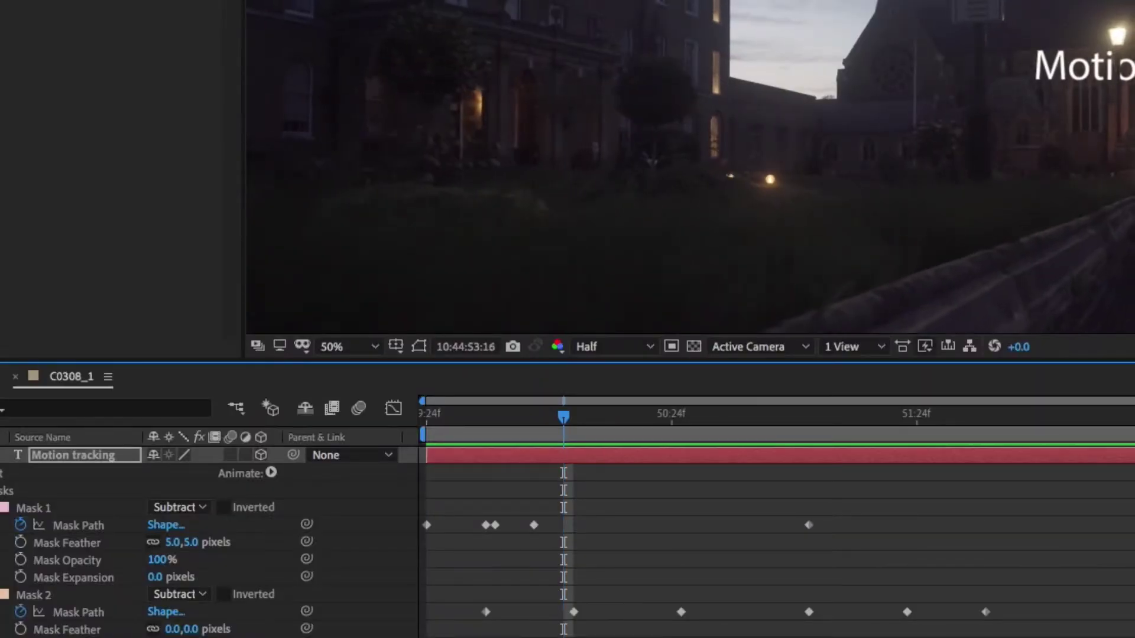
click(1, 455)
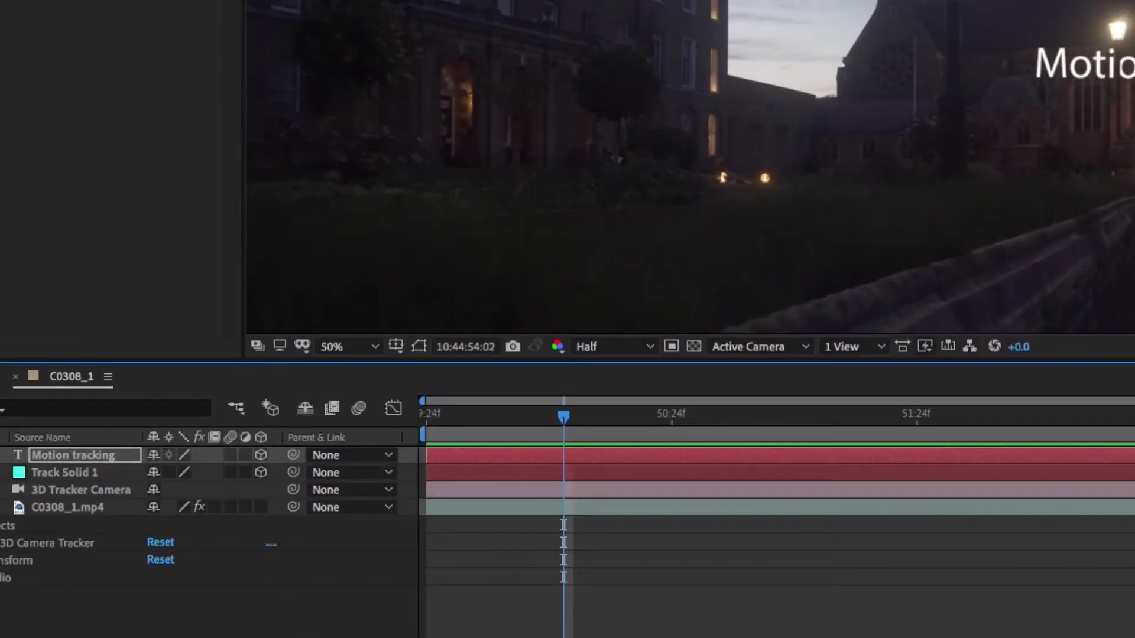
click(1, 456)
scroll(13, 489, down, 2)
scroll(18, 491, down, 5)
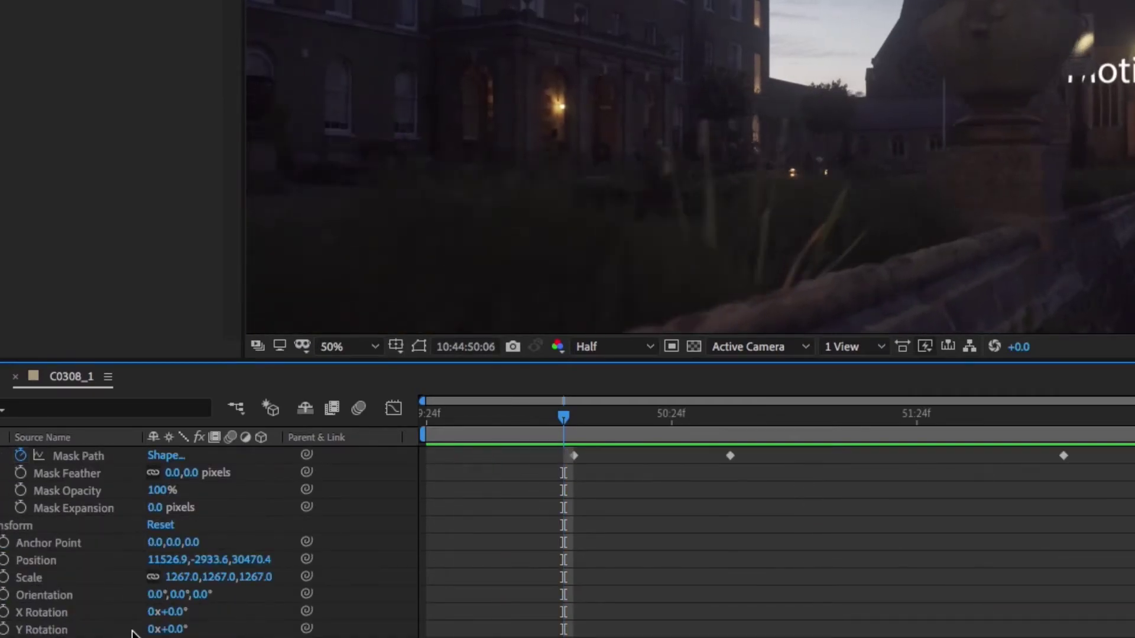
drag(160, 594, 119, 593)
key(space)
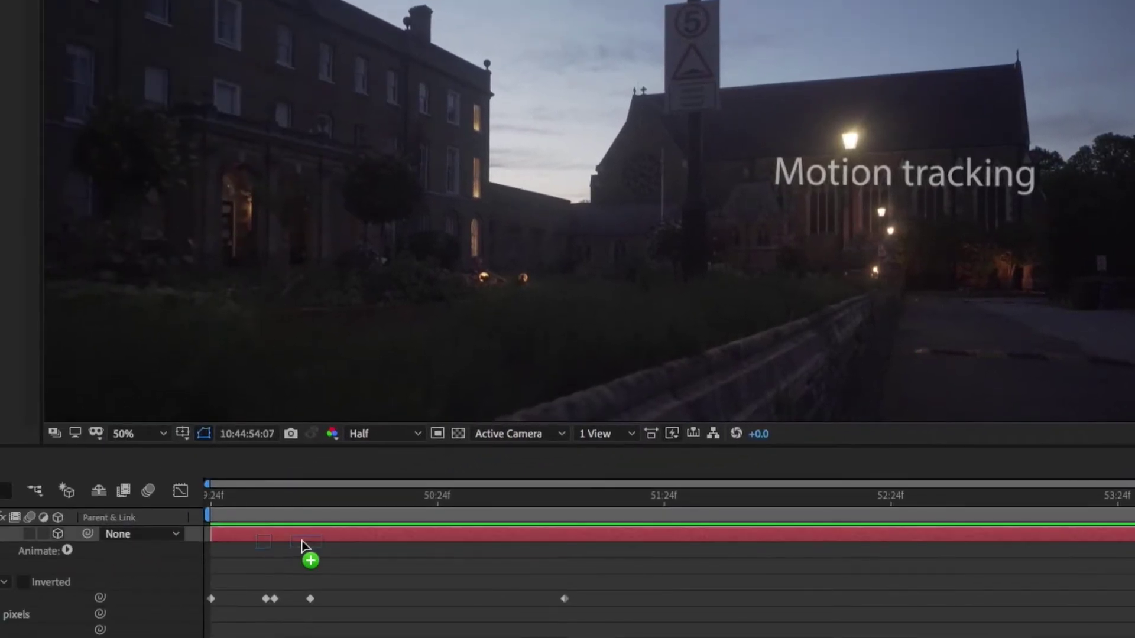
Apply Glow to the Motion tracking layer with a 98% threshold and remove the layer's vignette effect.
click(309, 536)
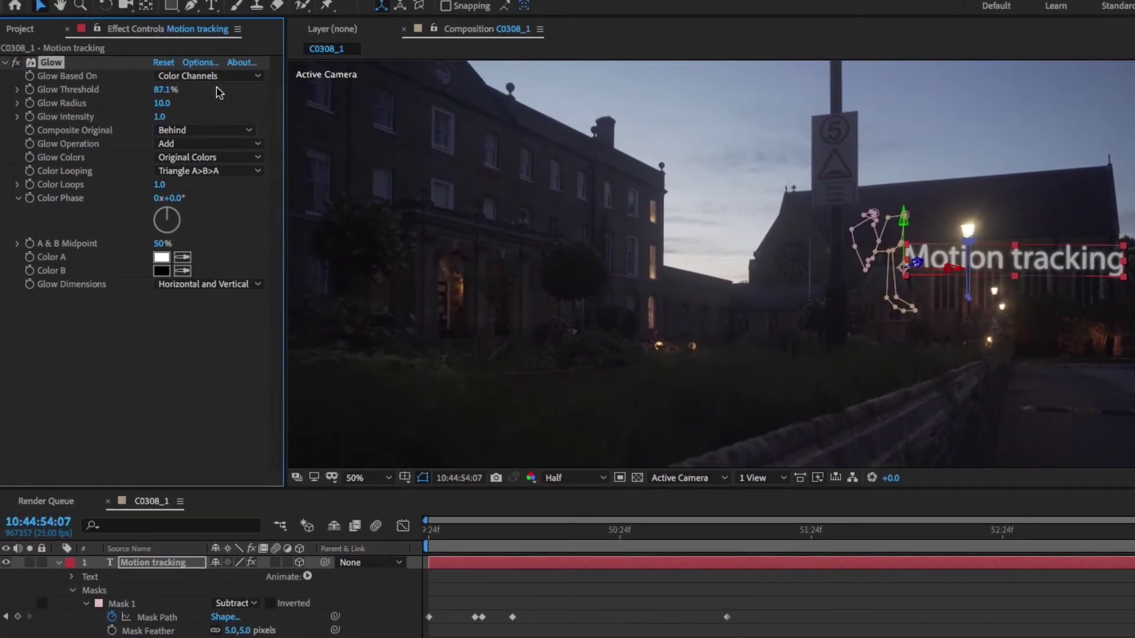
drag(227, 99, 235, 101)
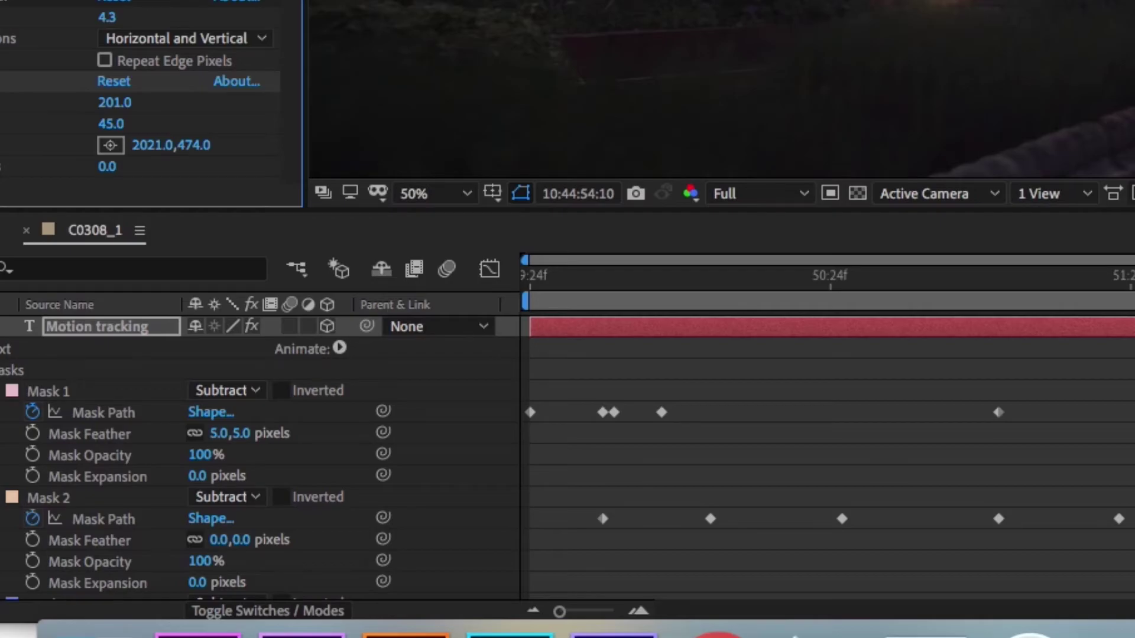
key(Return)
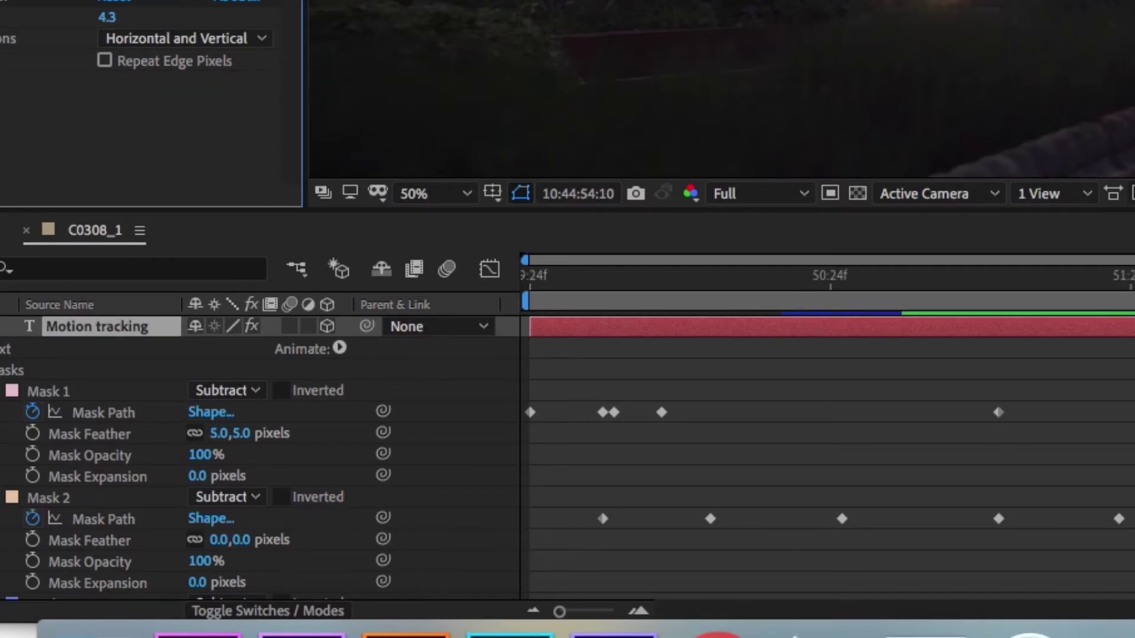
Set the Motion tracking layer's blending mode to Overlay.
right_click(108, 328)
mouse_move(161, 326)
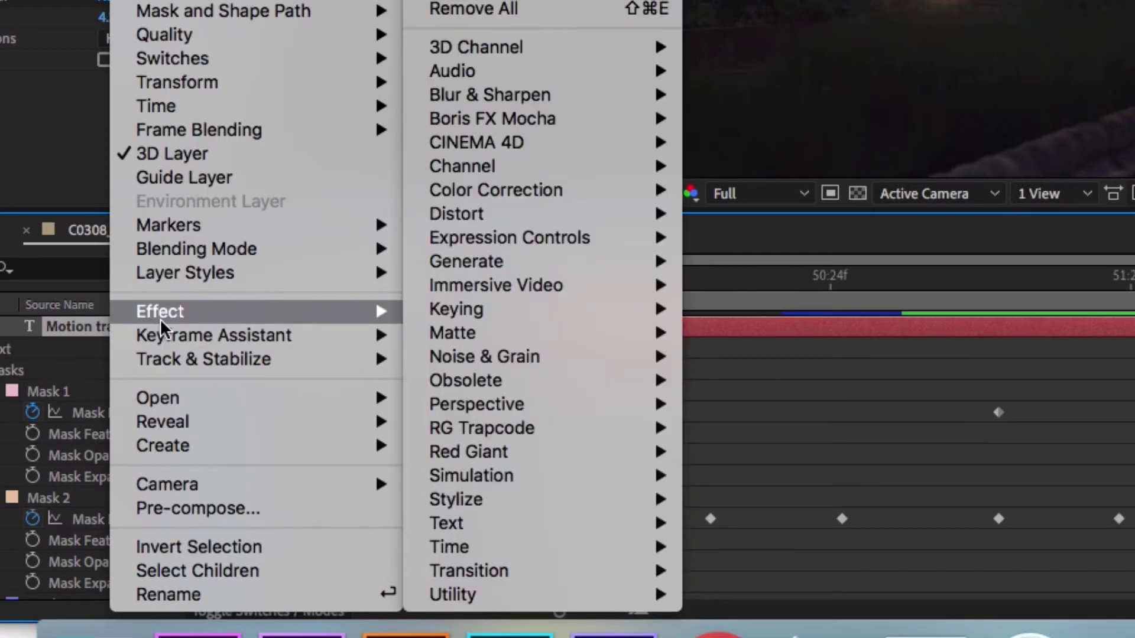
mouse_move(191, 258)
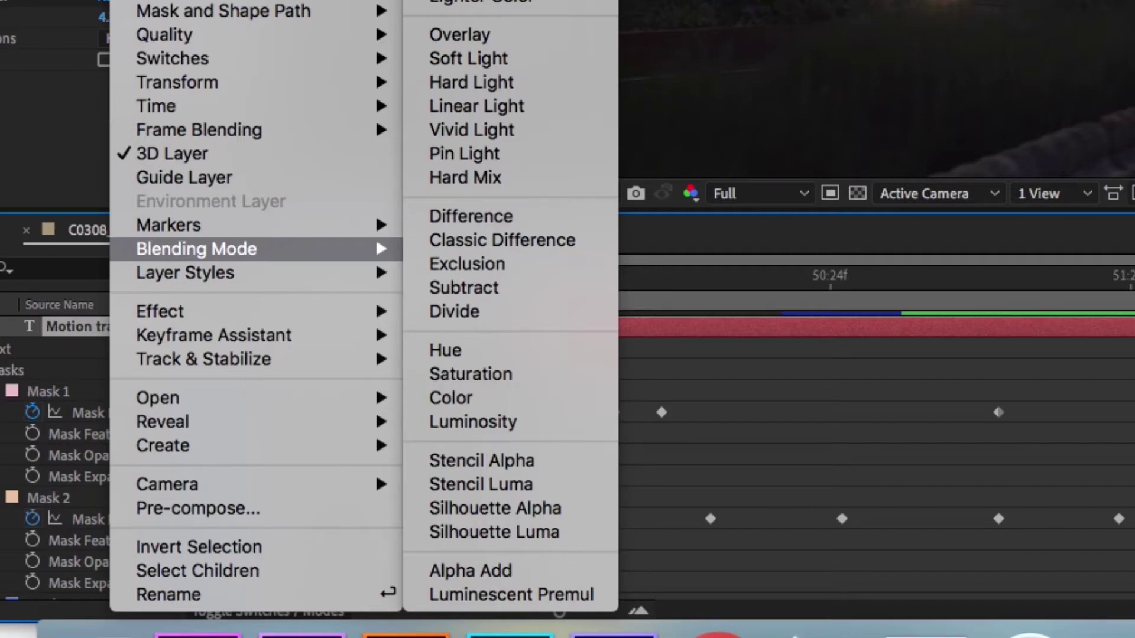
click(458, 37)
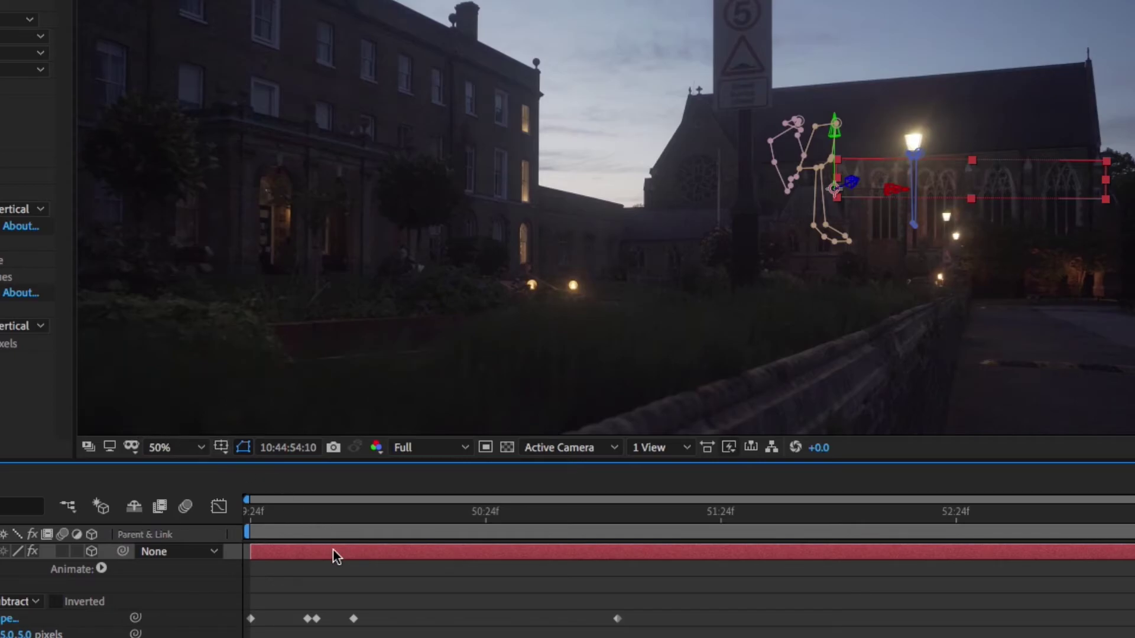
Duplicate the Motion tracking title layer four times and delete the topmost duplicate, Motion tracking 5.
key(ctrl+d)
key(ctrl+d)
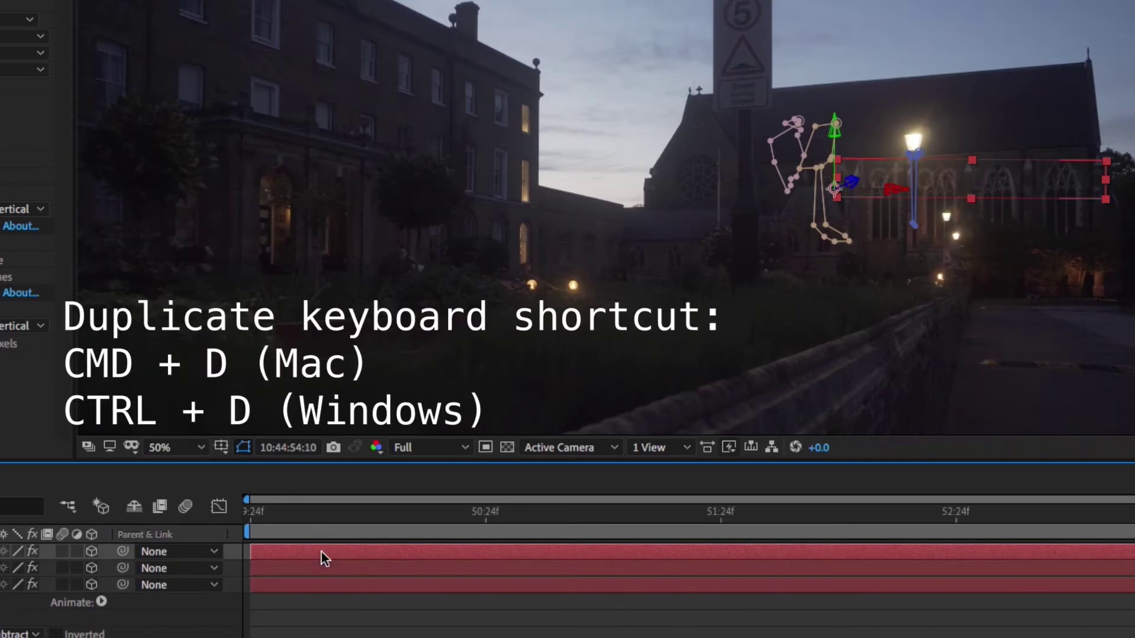
key(ctrl+d)
key(ctrl+d)
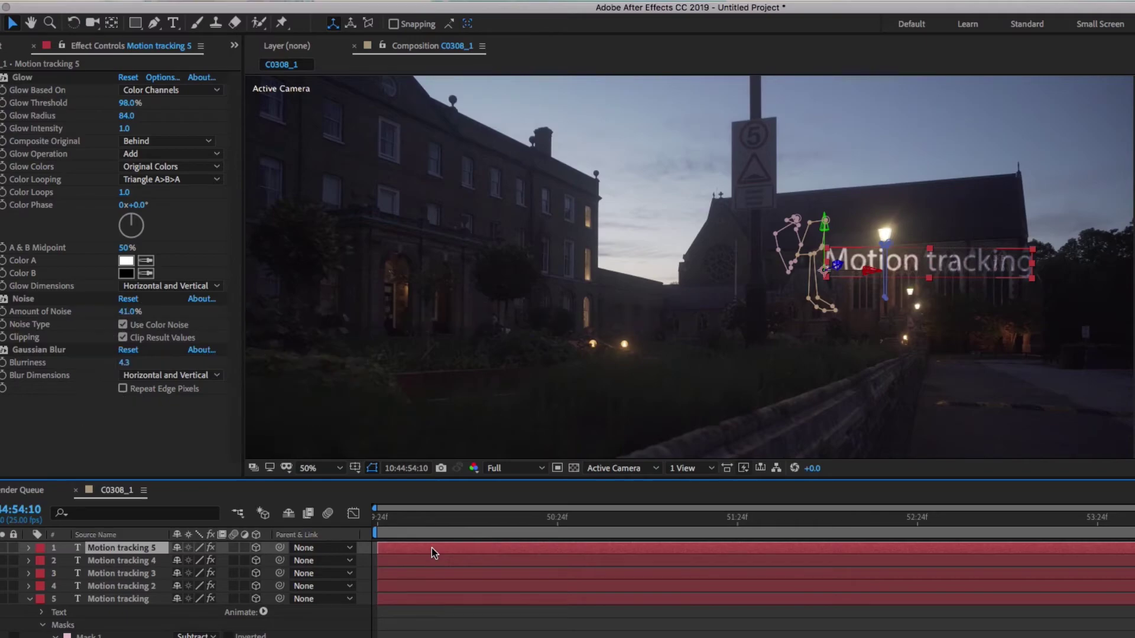
key(Delete)
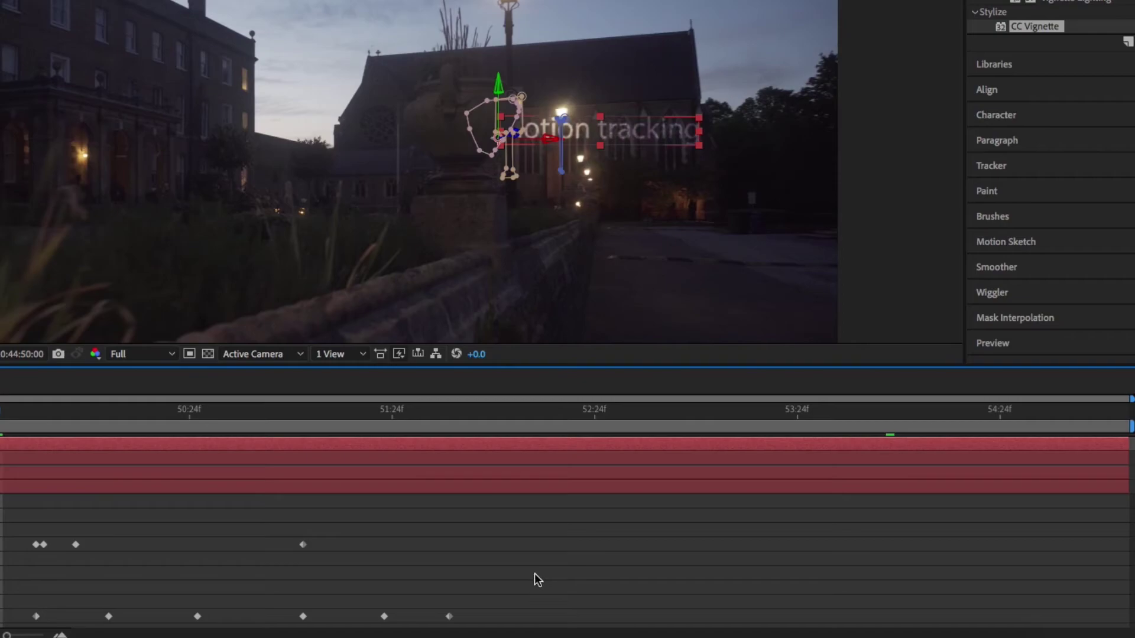
Create an adjustment layer above the title layers and apply the Color Balance effect to it.
right_click(535, 574)
mouse_move(650, 456)
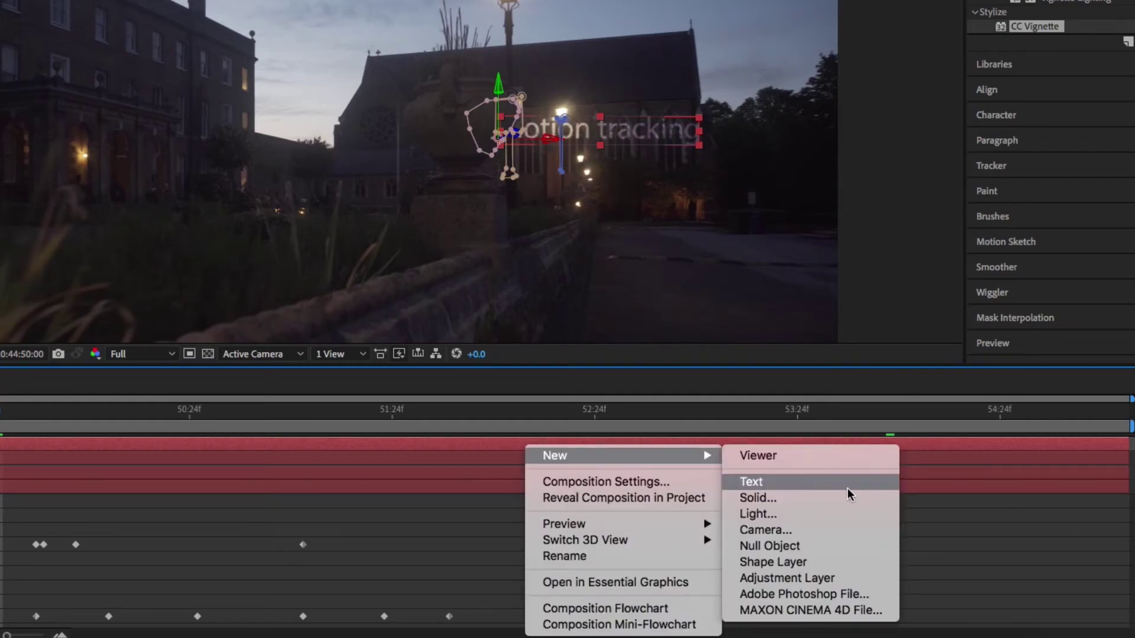
click(793, 579)
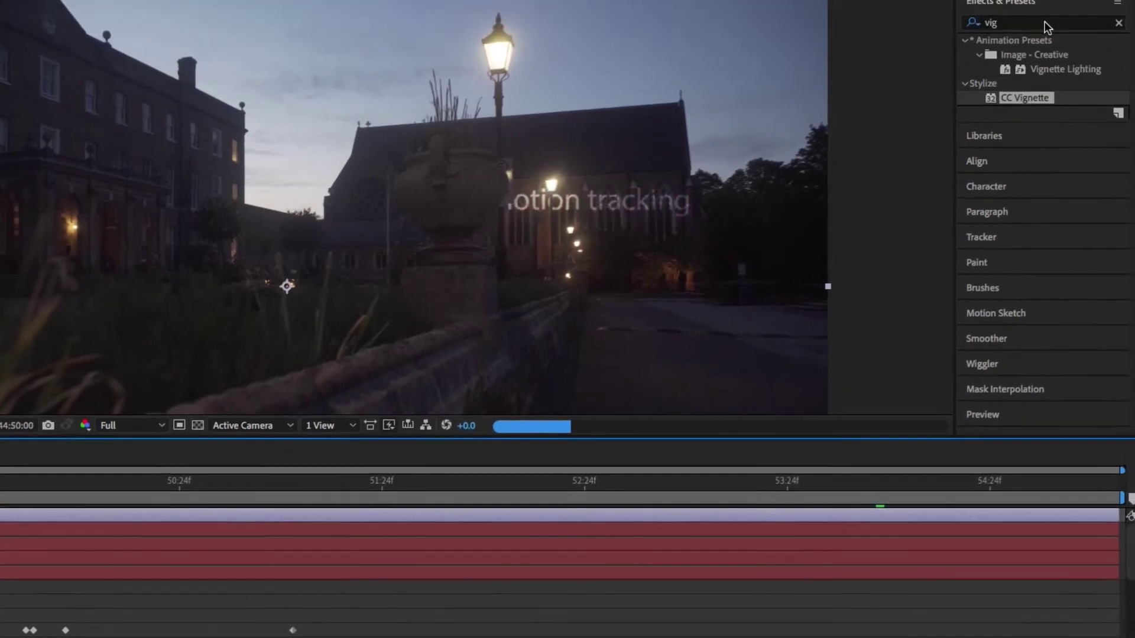
text(b)
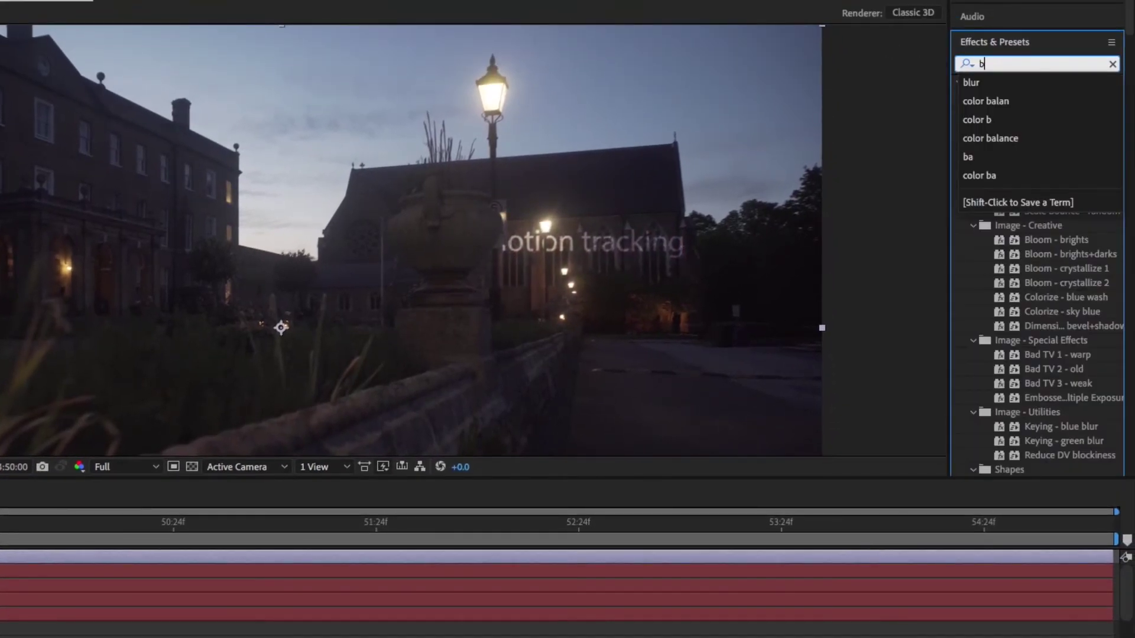
click(984, 137)
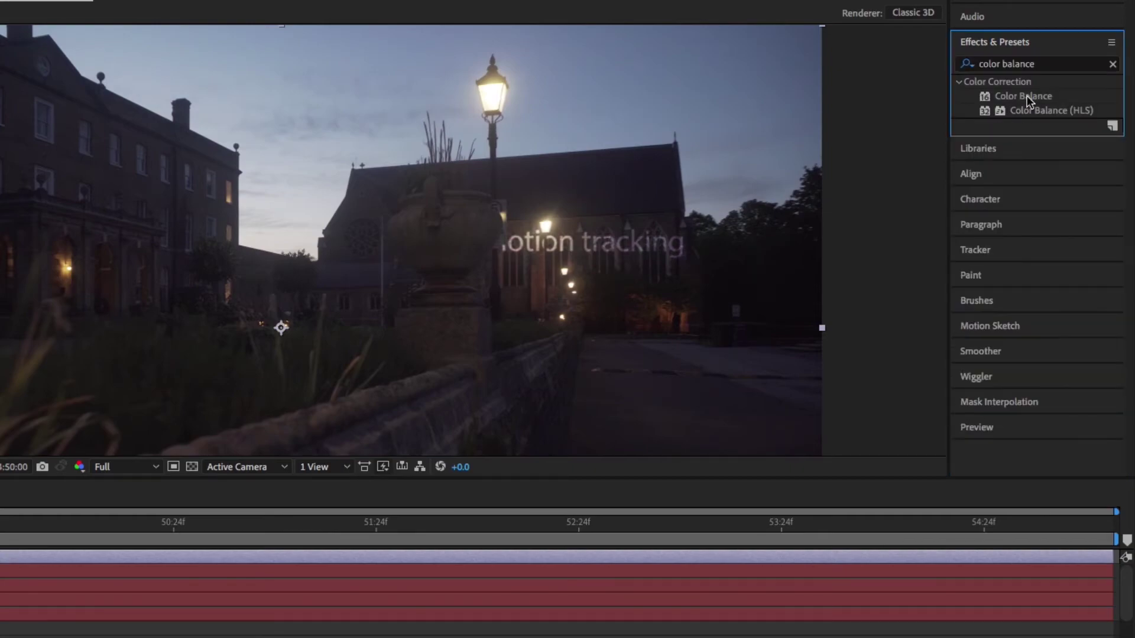
drag(1025, 97, 840, 159)
drag(148, 556, 157, 550)
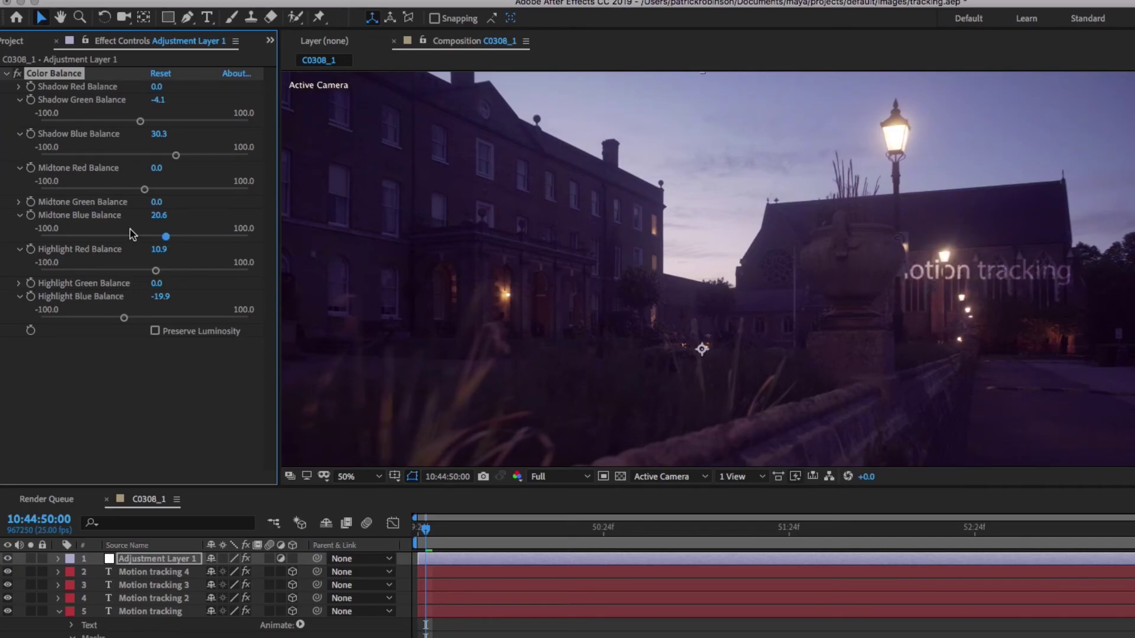
Set the Midtone Green Balance to -7.1 and Midtone Red Balance to -10.9, and check the grade near 10:44:54:14.
click(20, 202)
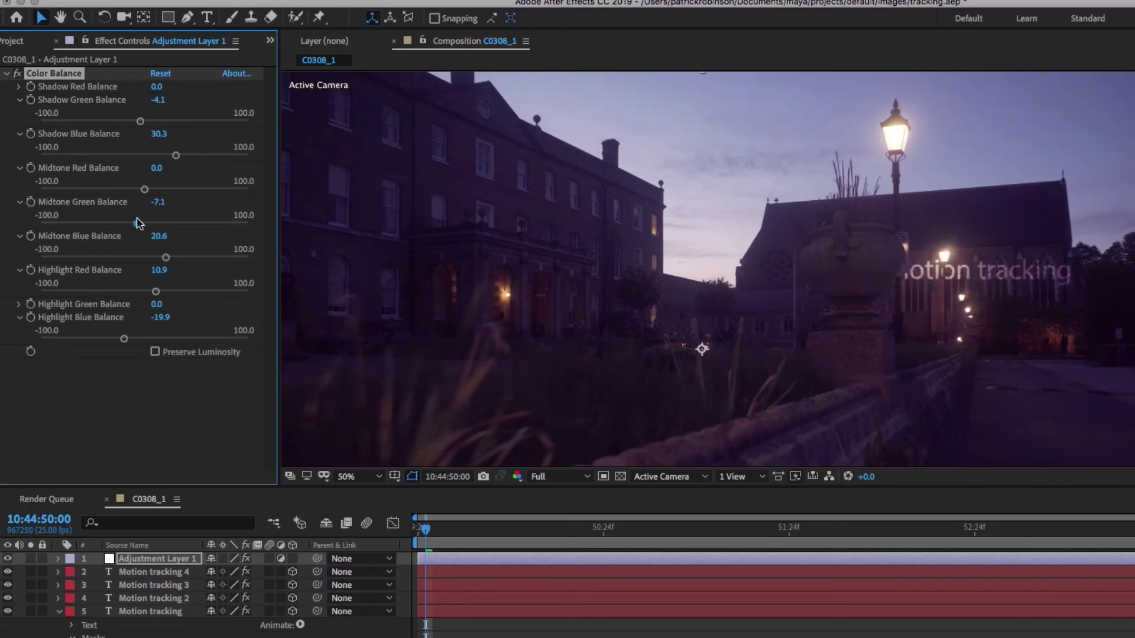
drag(144, 190, 133, 189)
click(890, 520)
click(931, 524)
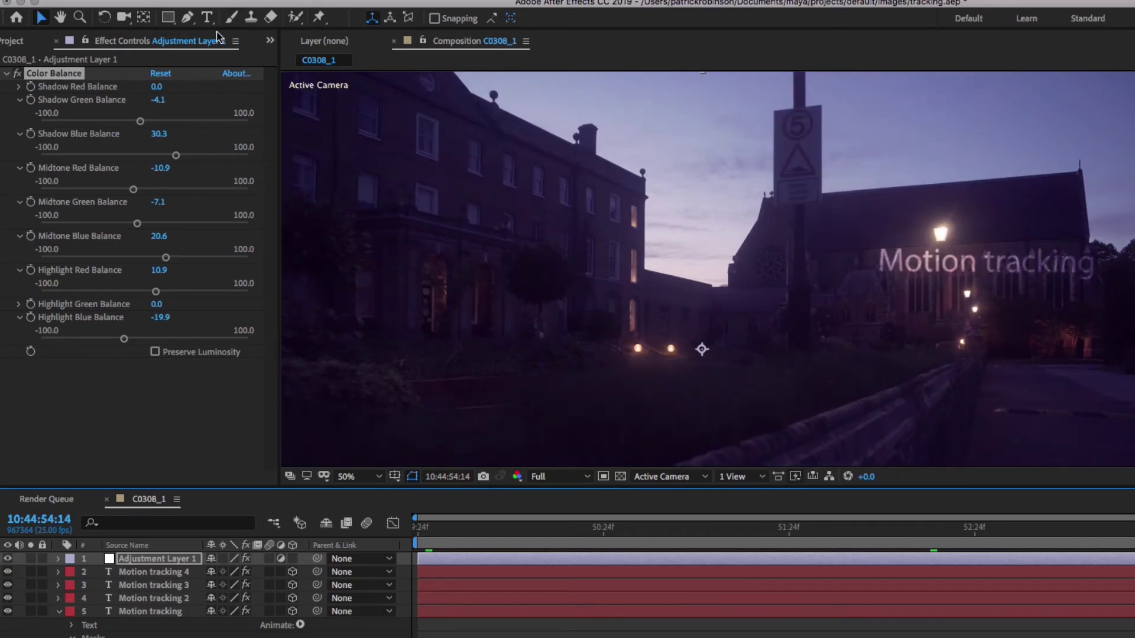
Add the composition to the Render Queue and open its Lossless output module settings.
click(171, 0)
mouse_move(142, 0)
mouse_move(237, 214)
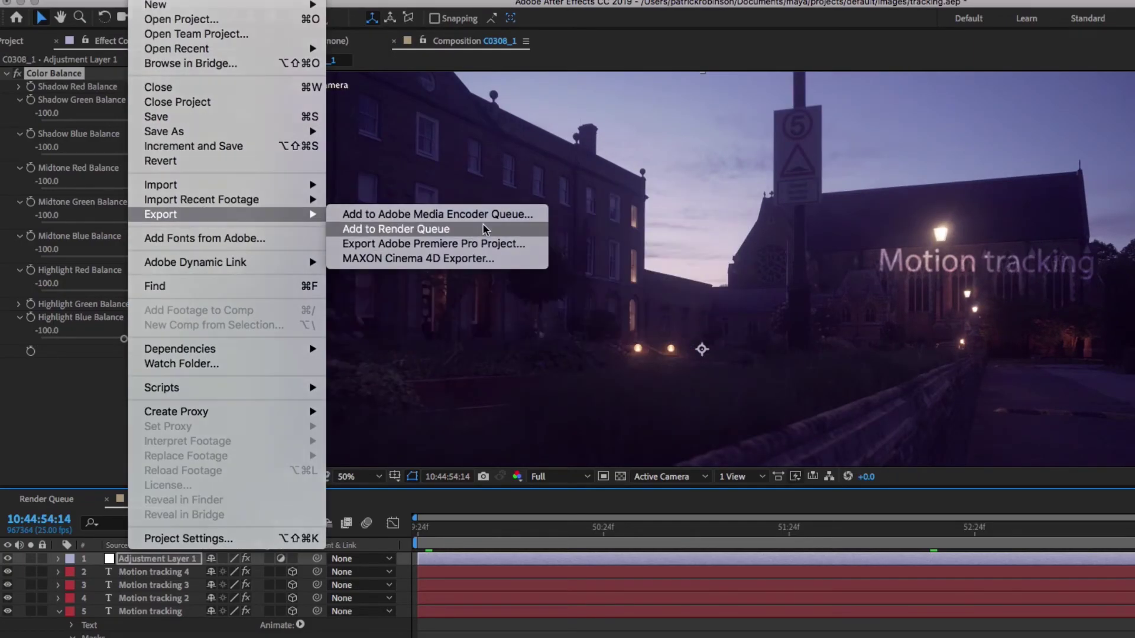
click(484, 230)
click(102, 604)
click(131, 603)
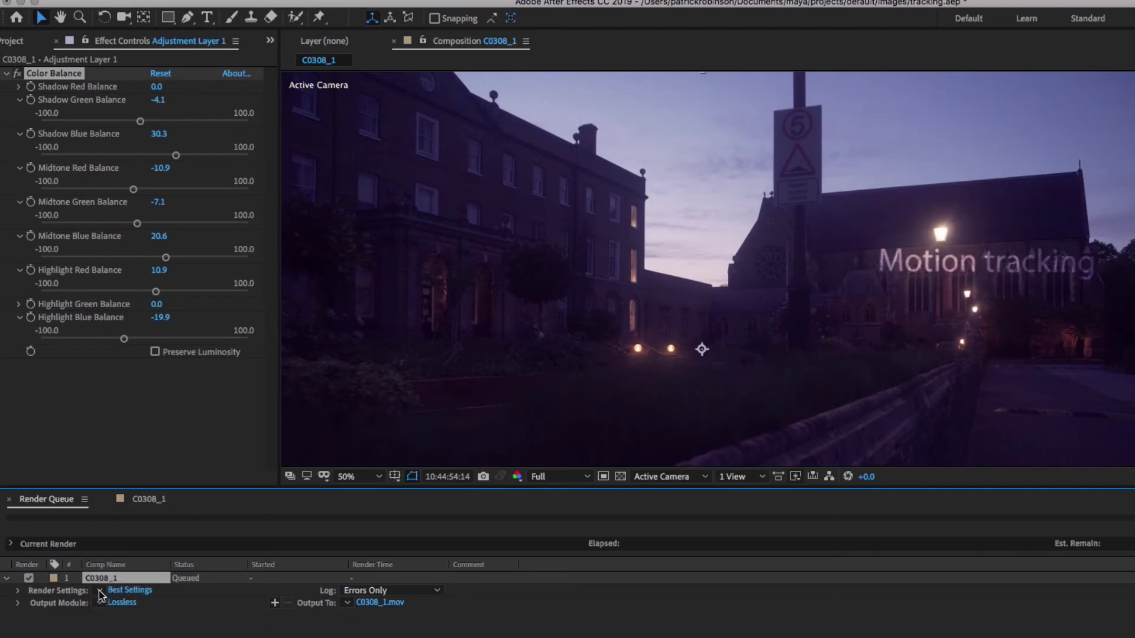